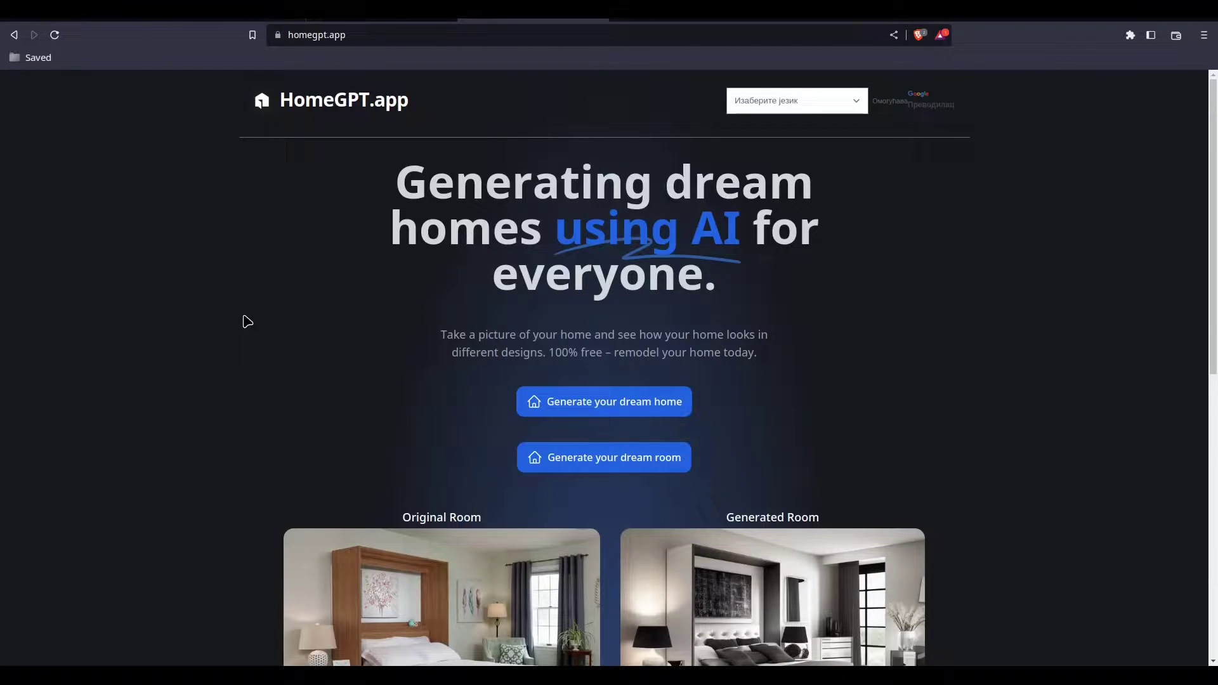
Open the dream home generator and choose the Coastal design style.
scroll(242, 322, down, 2)
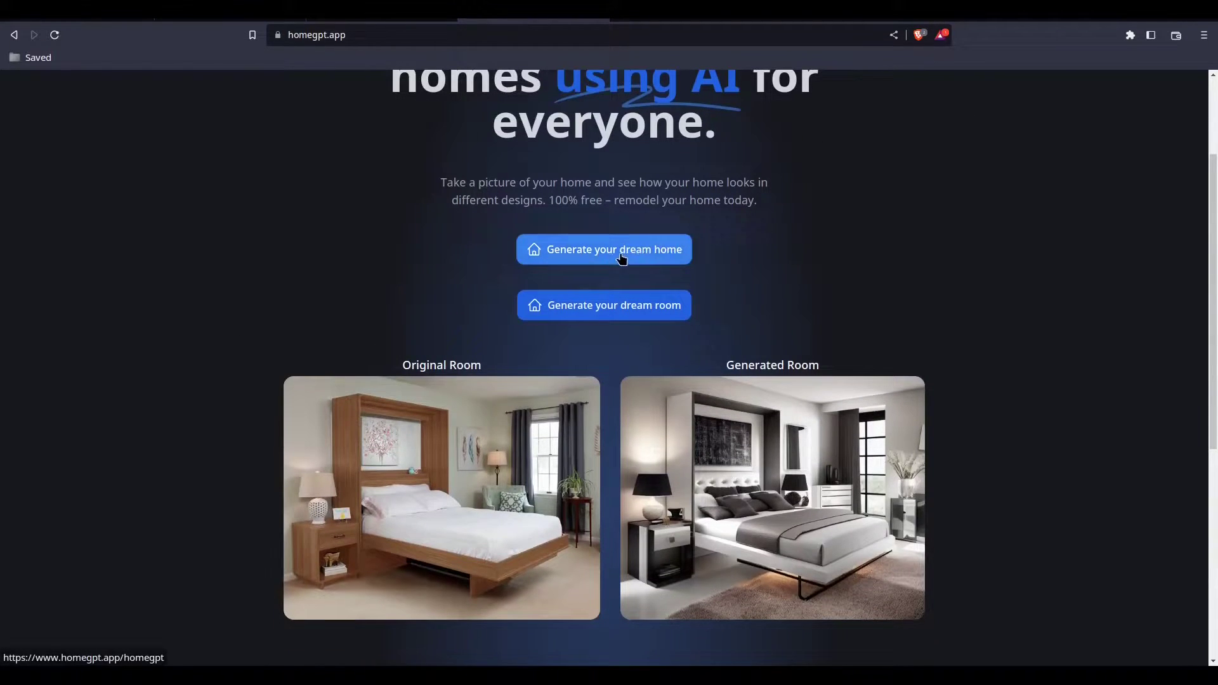
click(611, 257)
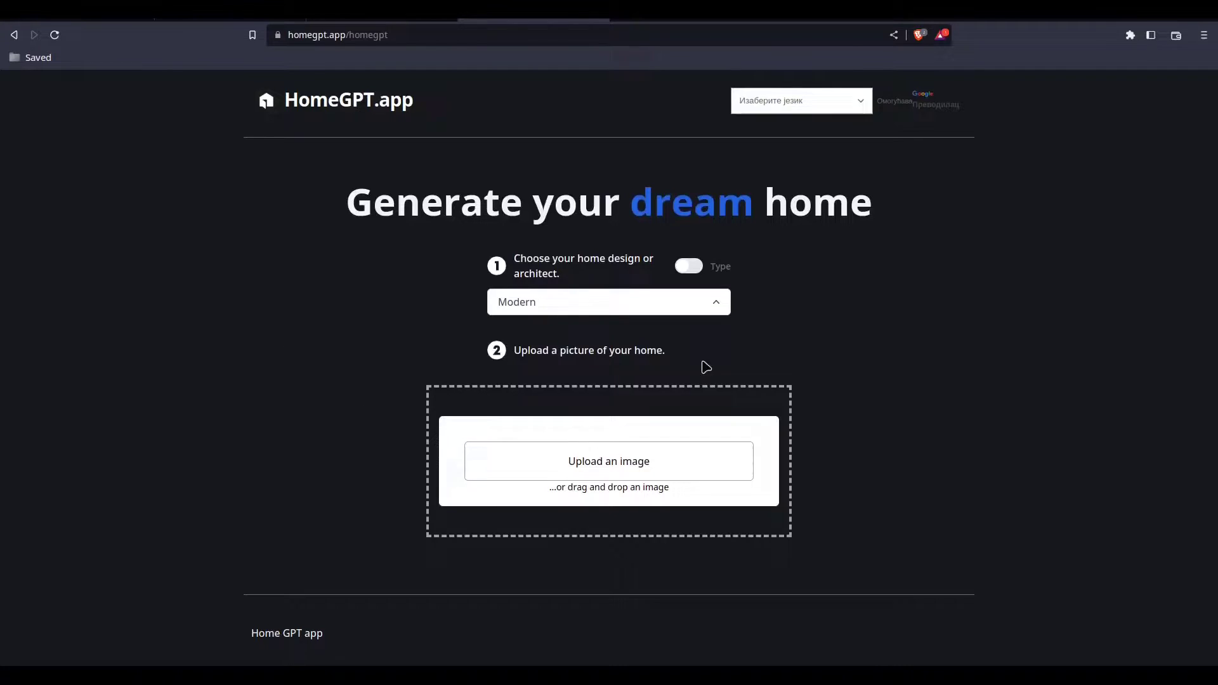
click(708, 307)
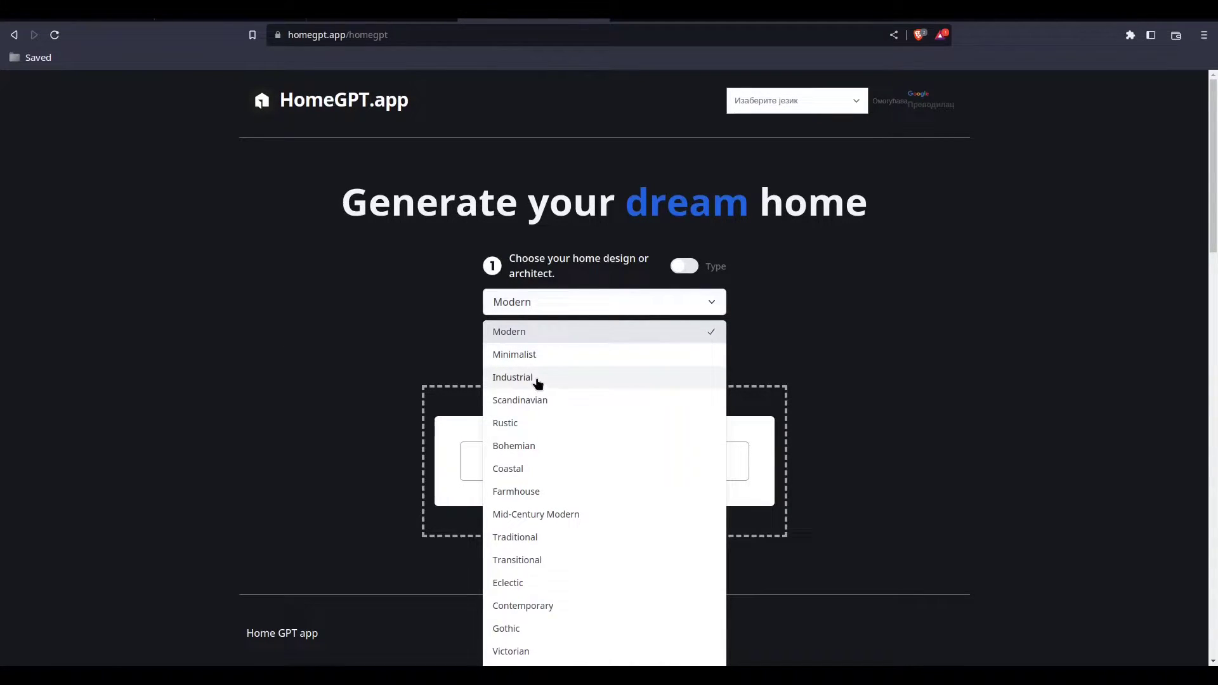
click(511, 469)
Drag the building photo from the Pictures folder onto the generator's upload area.
mouse_move(5, 421)
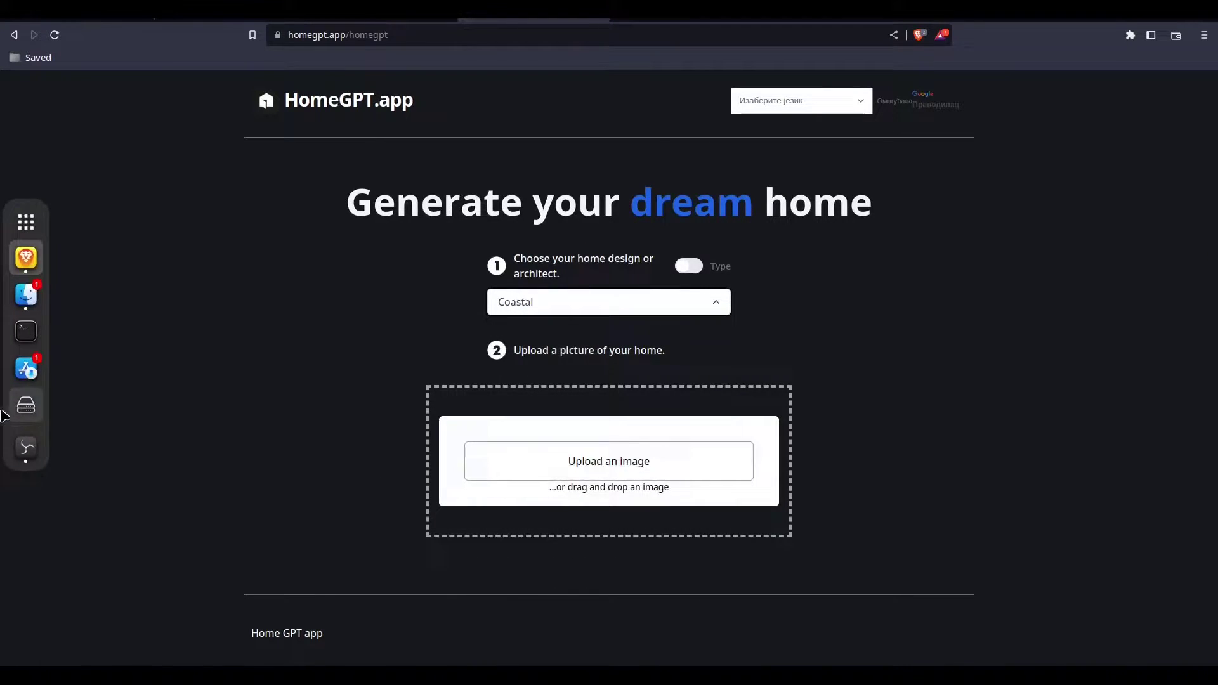
click(26, 295)
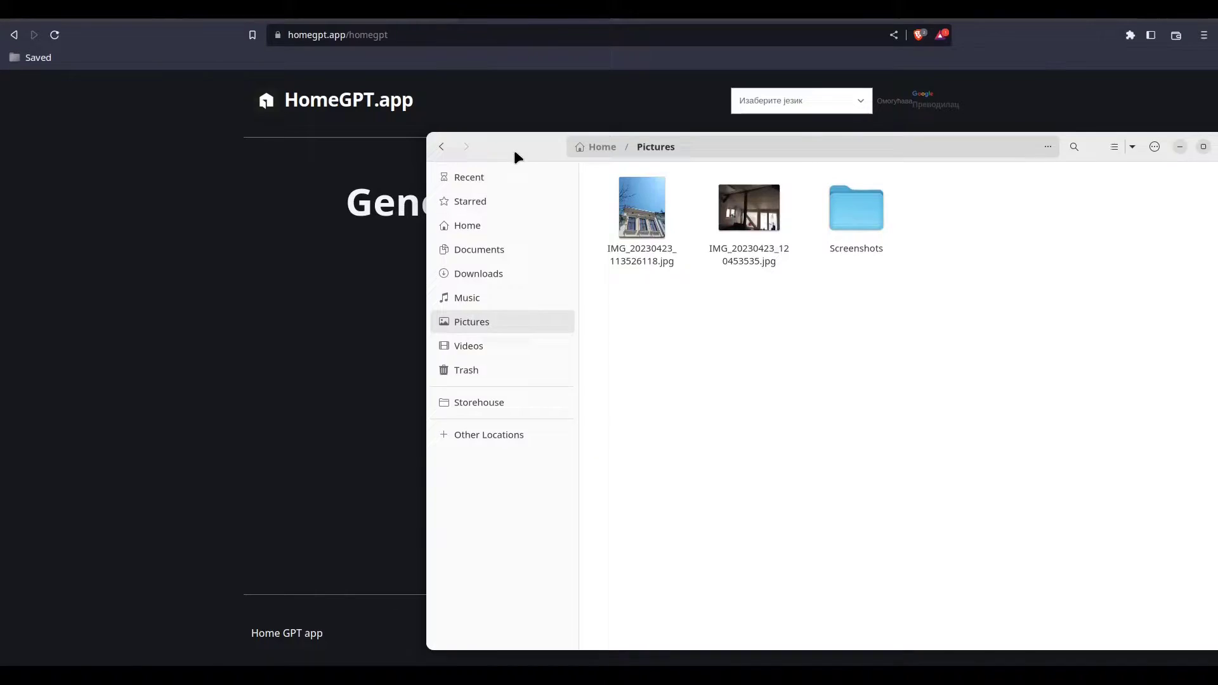
drag(516, 155, 802, 203)
drag(920, 256, 611, 462)
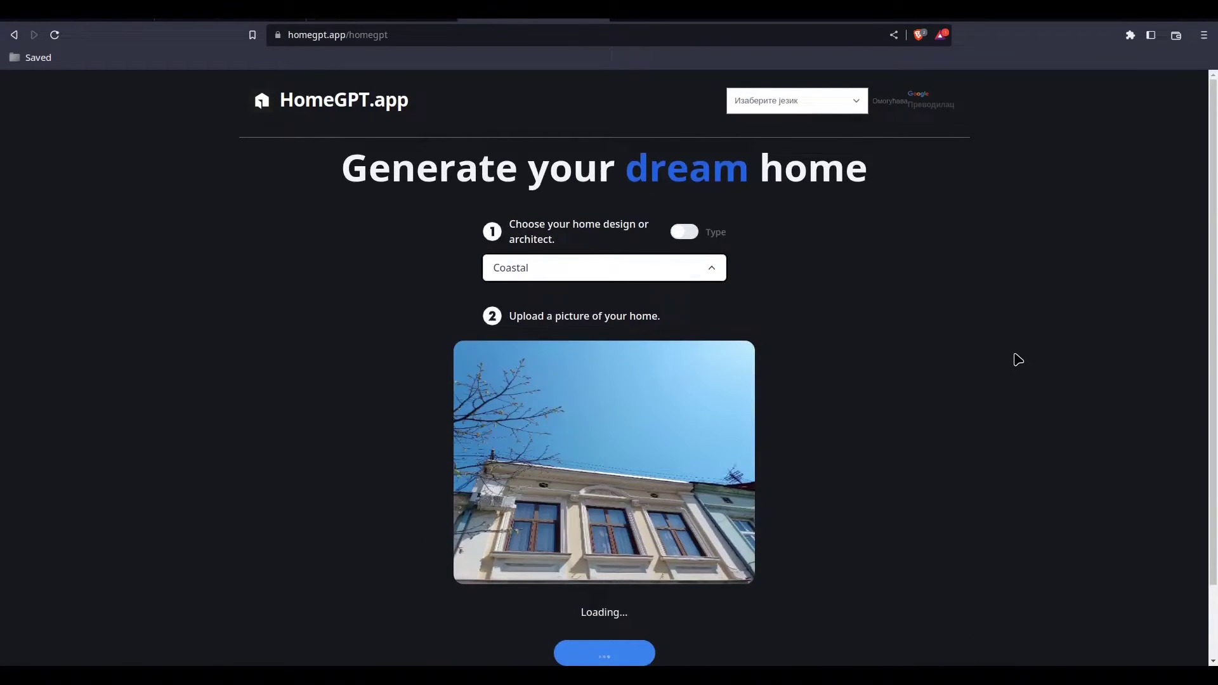
Retry the failed Coastal generation of the building facade photo.
scroll(1014, 355, down, 2)
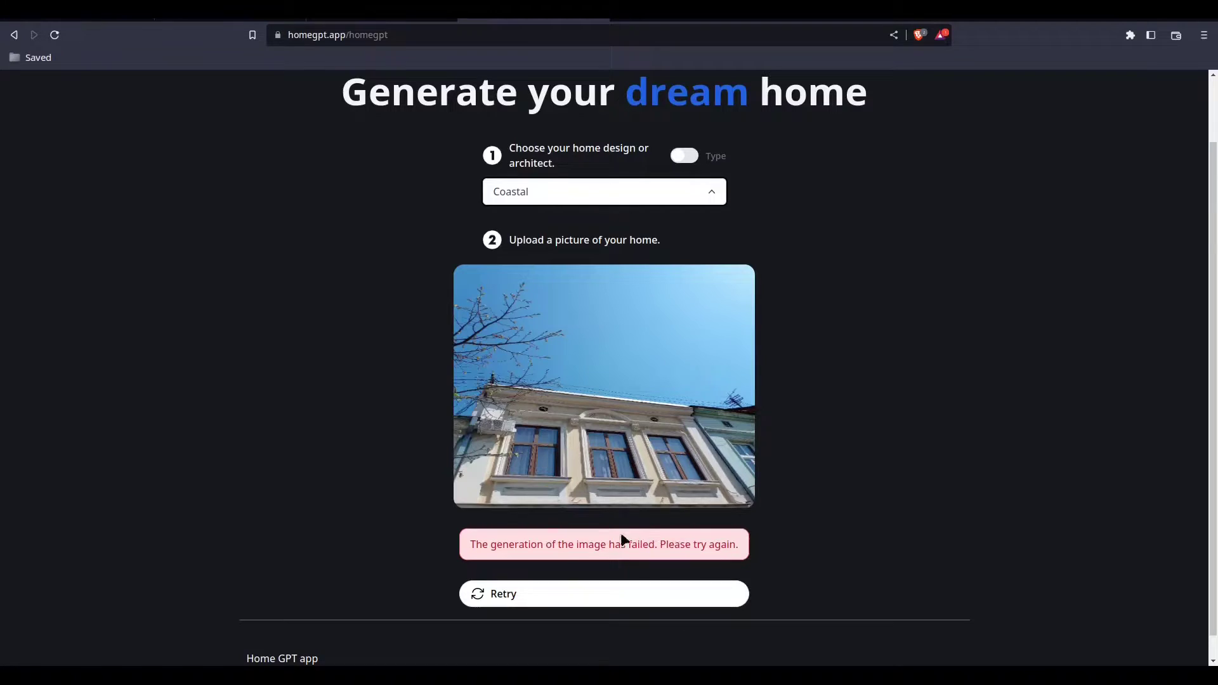
click(516, 592)
Switch the style to Modern and review the three Modern facade redesigns under Generated Homes.
click(717, 199)
scroll(539, 381, up, 2)
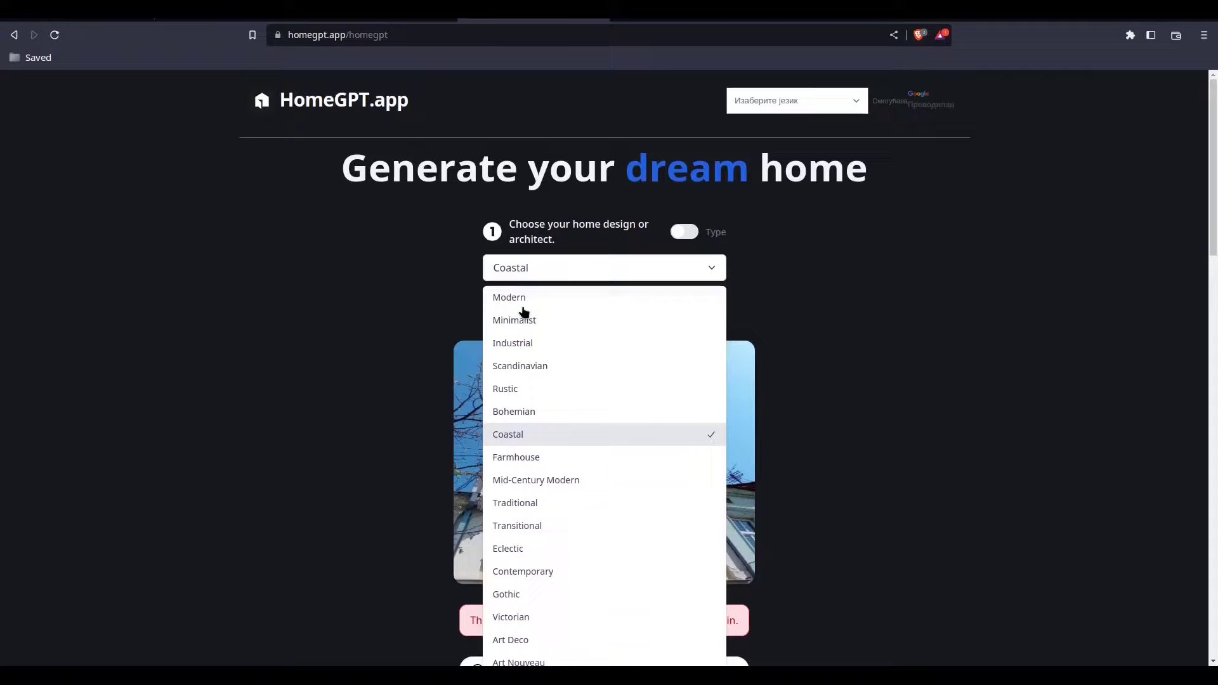
click(517, 304)
scroll(794, 321, down, 2)
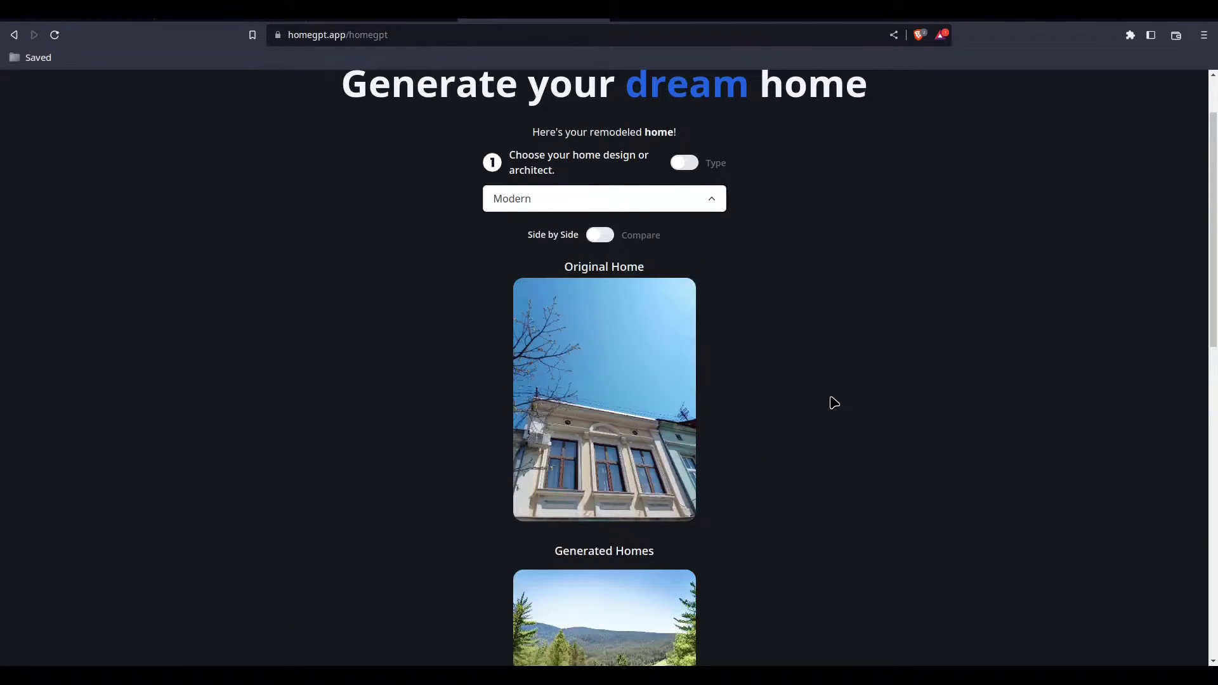
scroll(804, 353, down, 3)
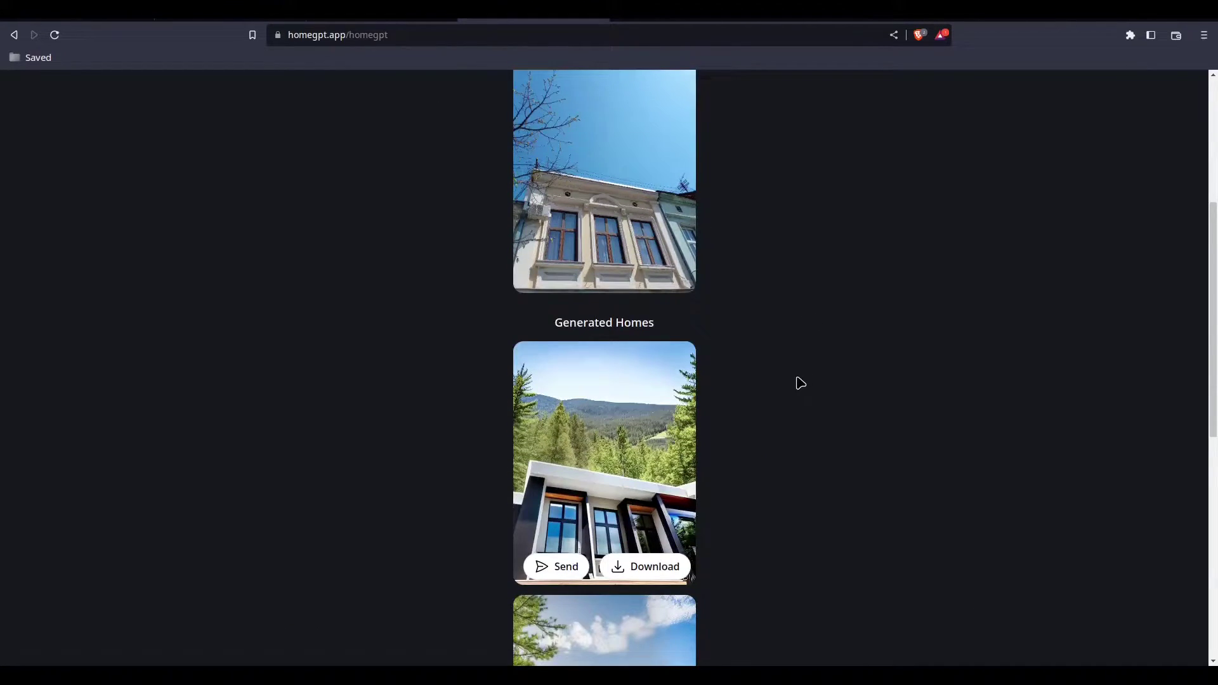
scroll(797, 379, down, 2)
scroll(796, 375, down, 6)
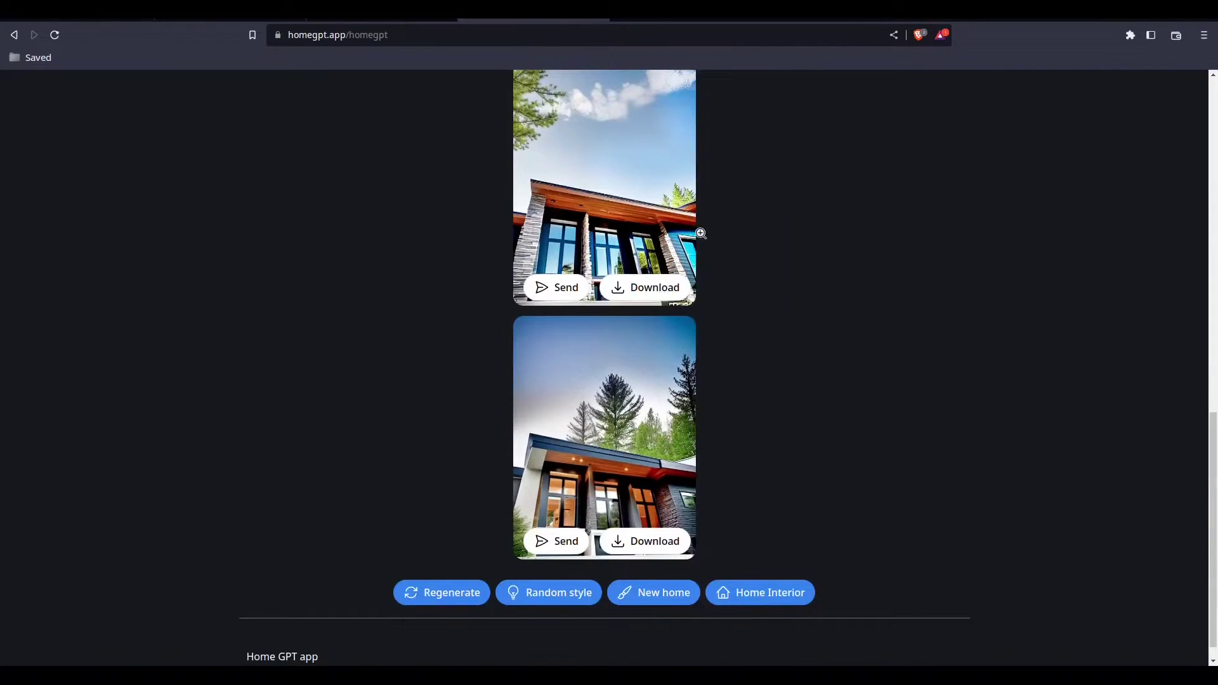
scroll(805, 337, down, 1)
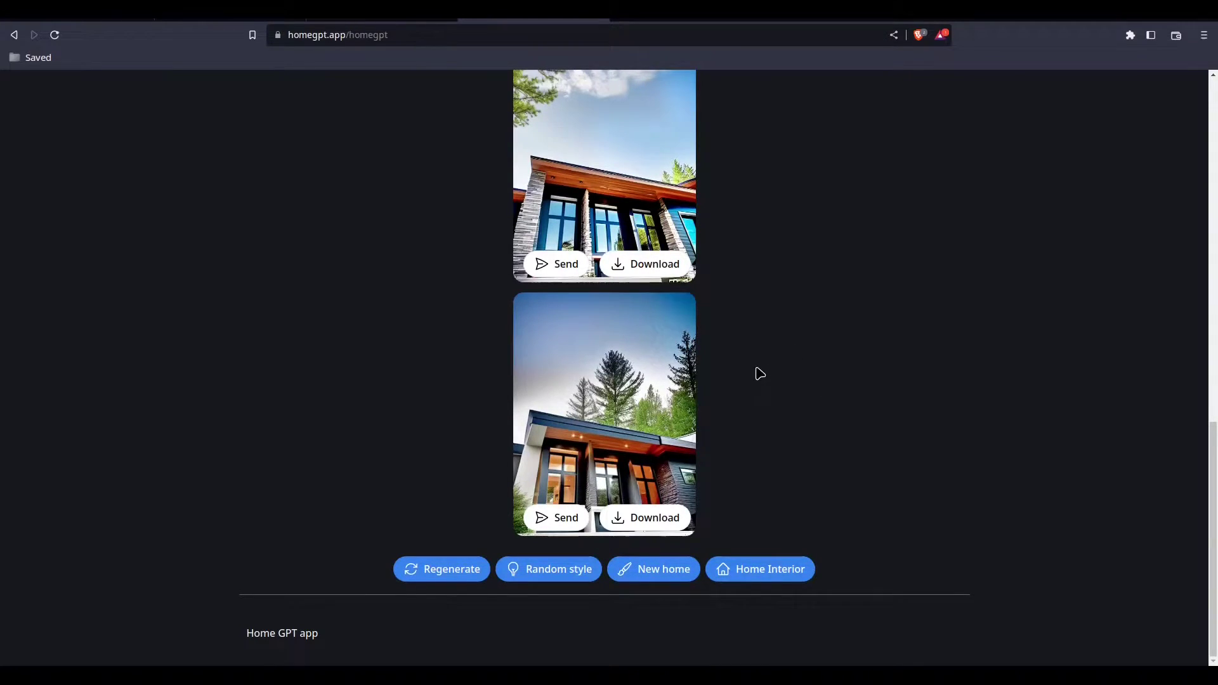
scroll(758, 373, up, 4)
scroll(758, 373, up, 1)
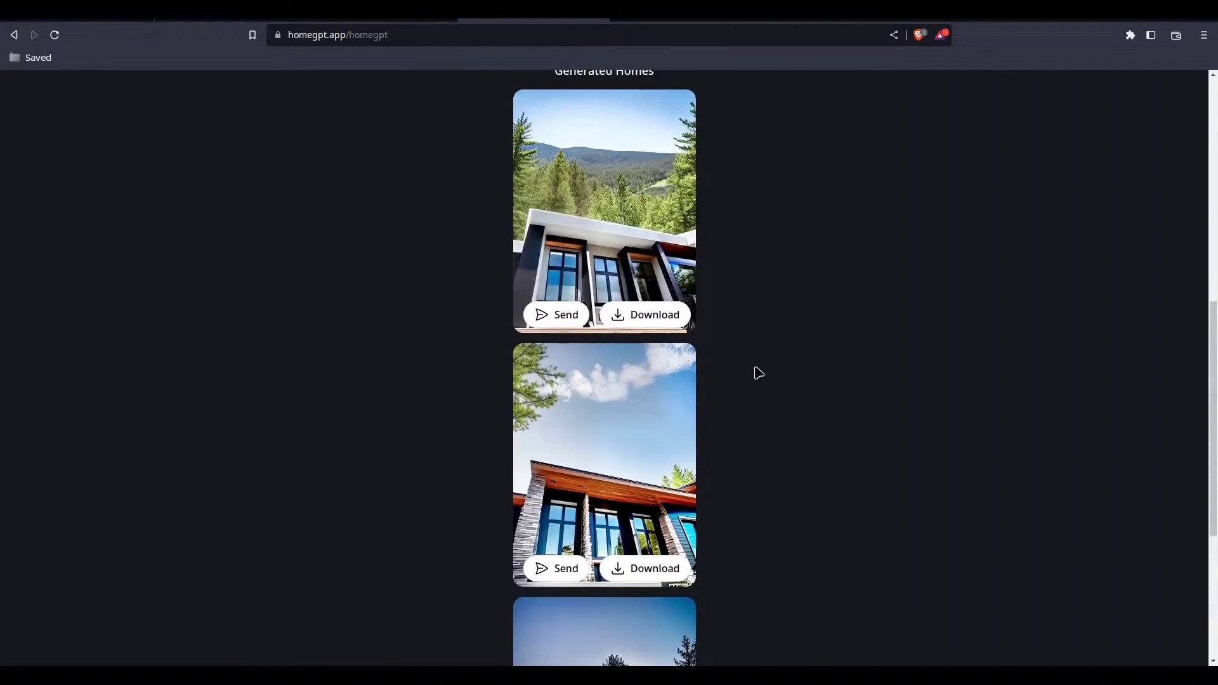
scroll(766, 389, up, 1)
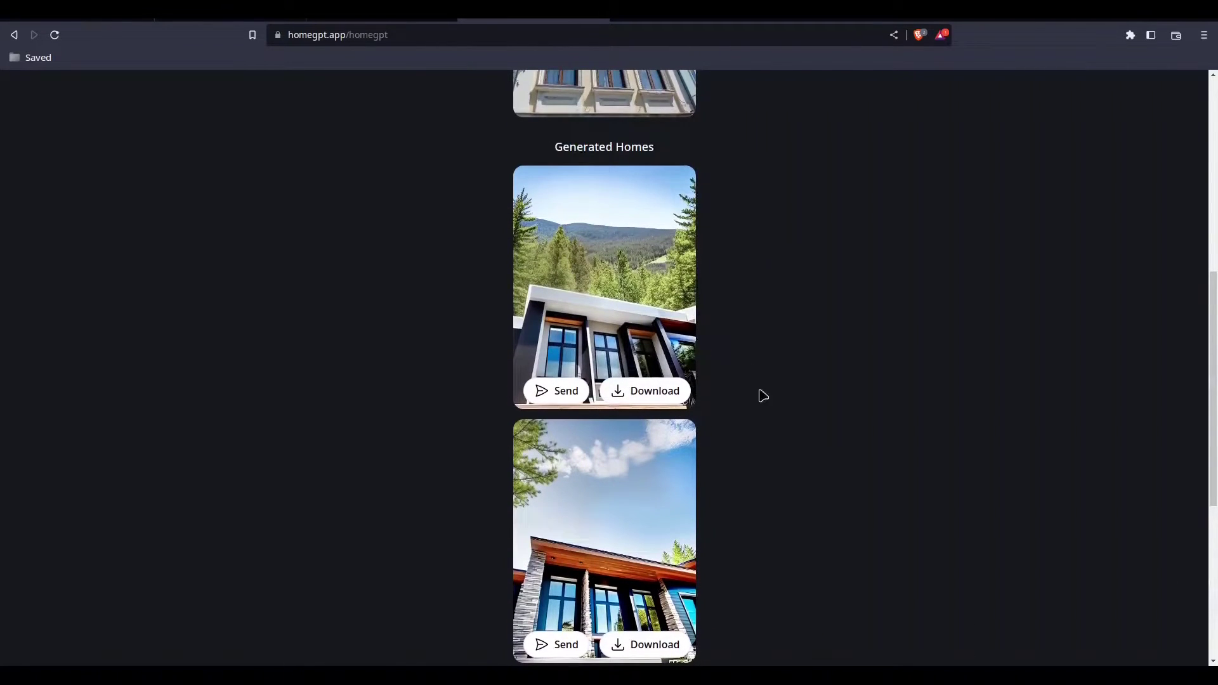
scroll(765, 414, up, 8)
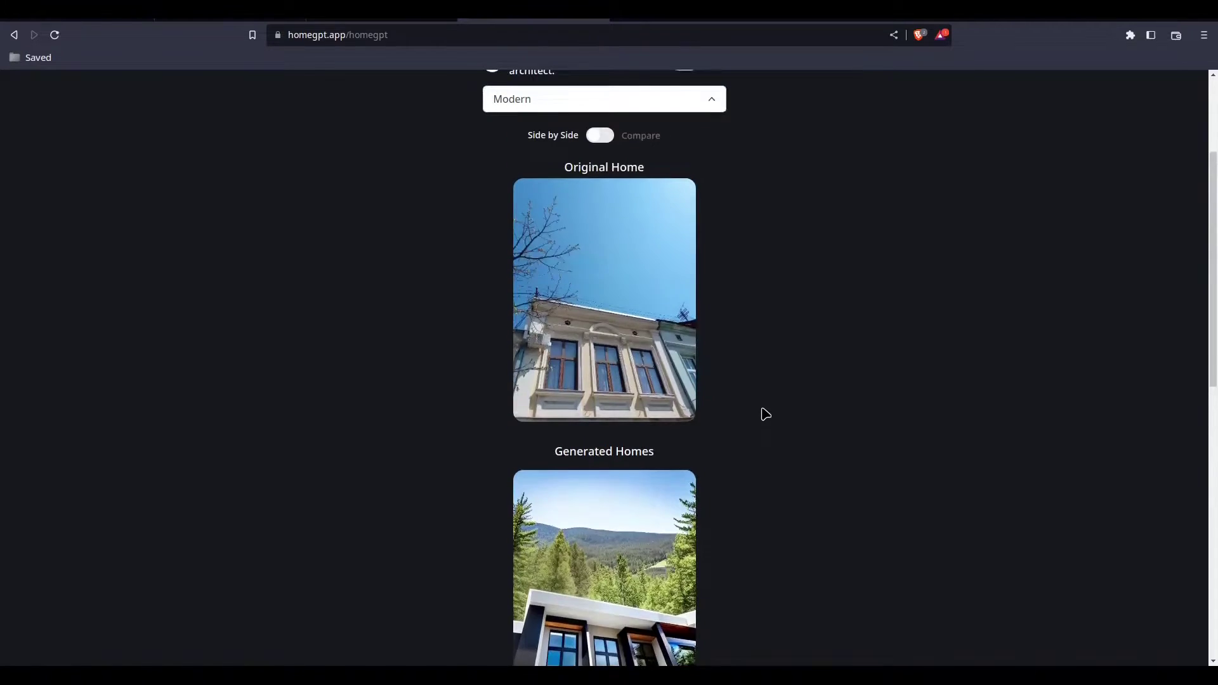
Switch the style to Industrial and review the regenerated building images.
click(711, 290)
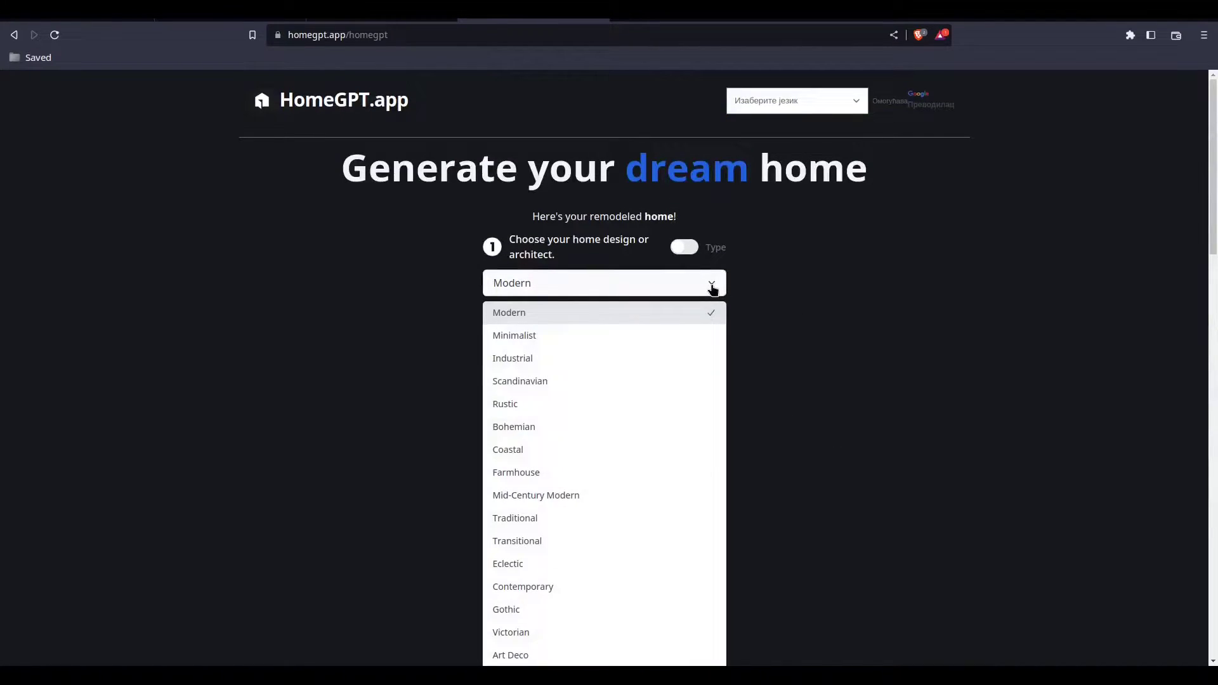
click(524, 360)
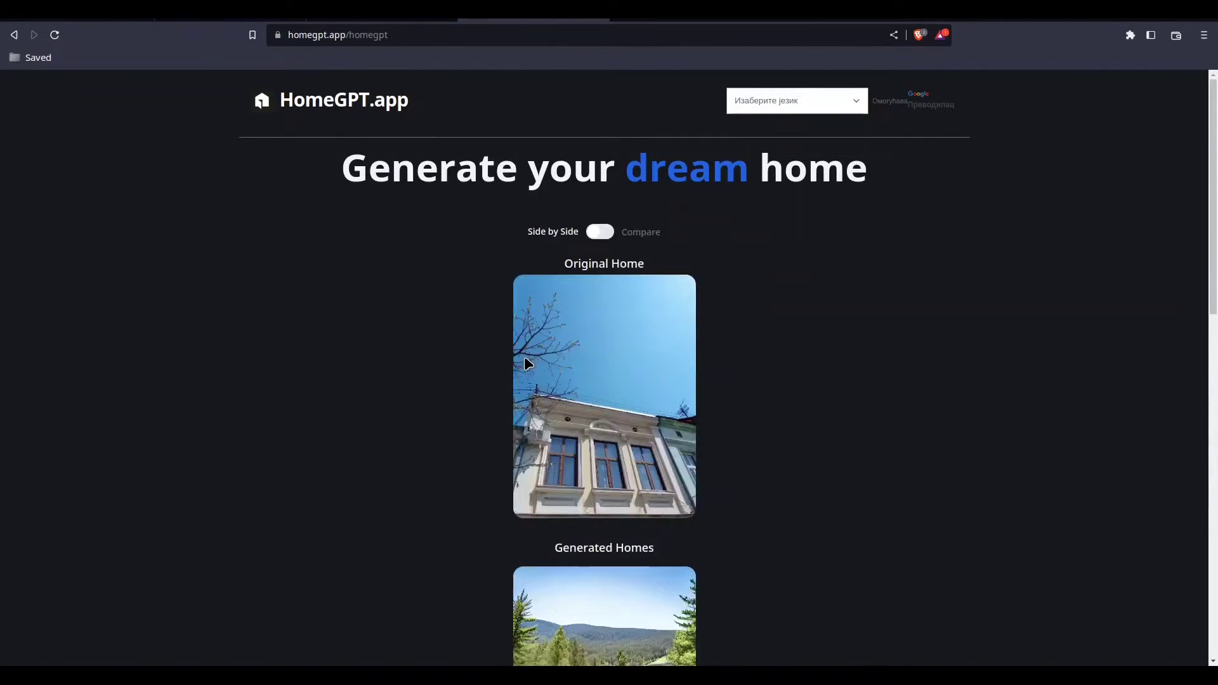
scroll(749, 356, down, 2)
scroll(750, 356, down, 9)
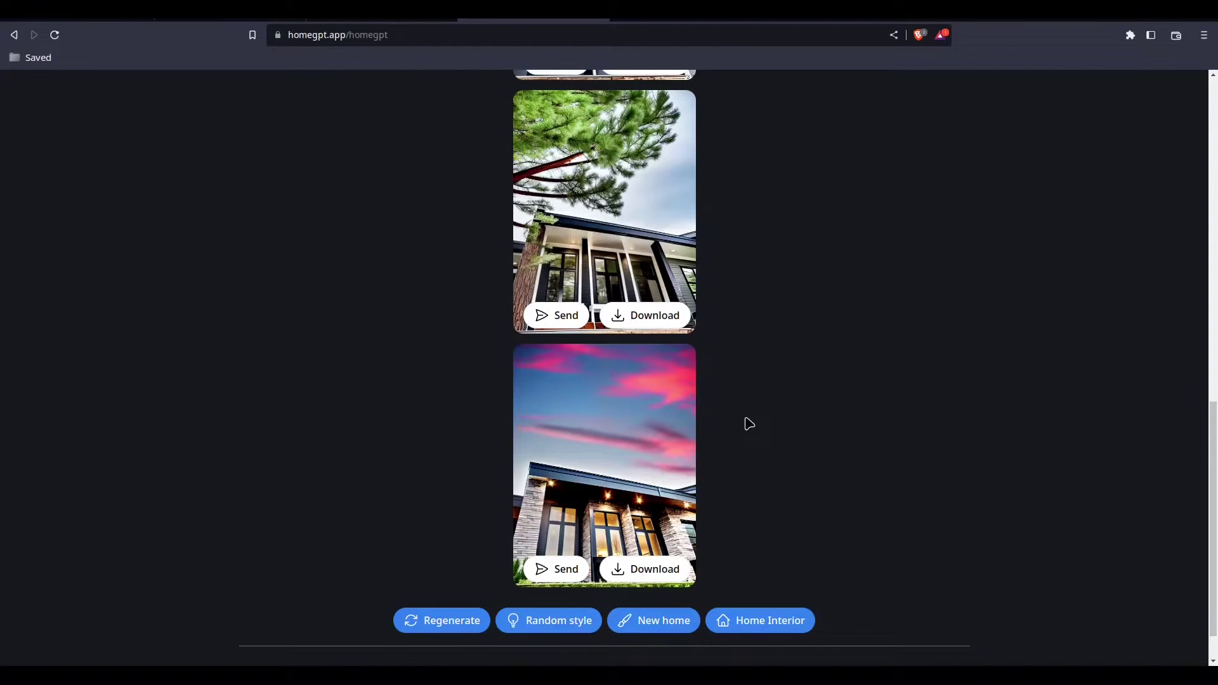
scroll(654, 462, up, 3)
scroll(653, 468, up, 1)
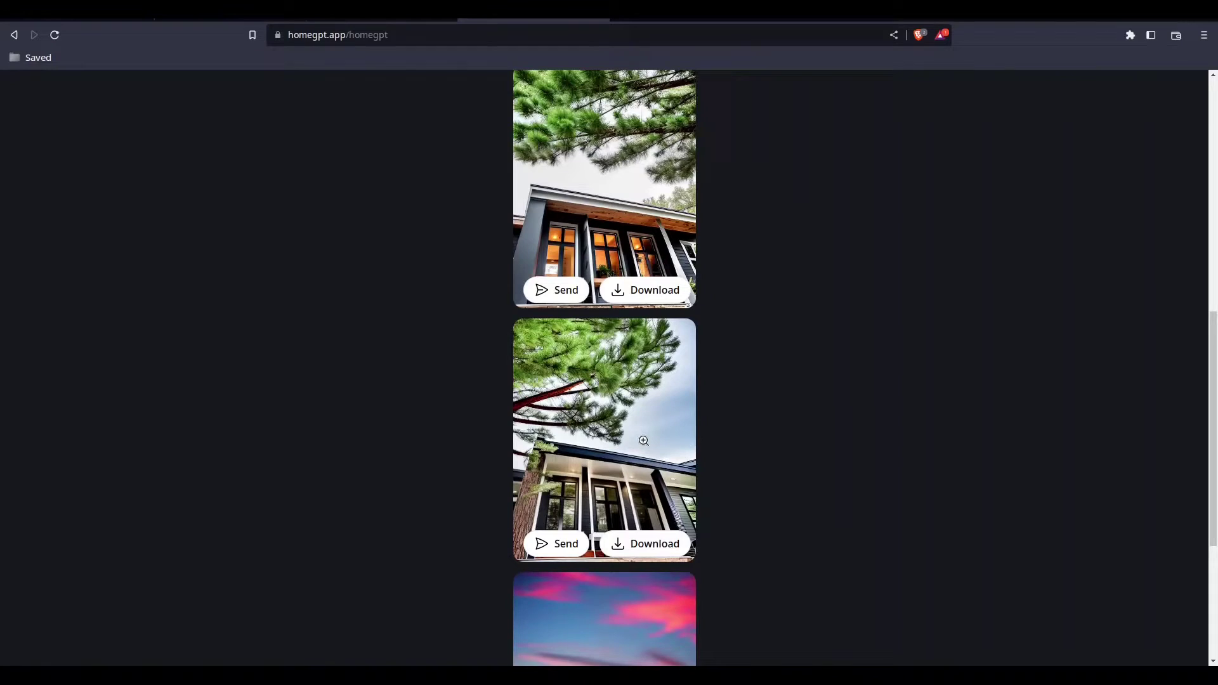
scroll(643, 441, up, 3)
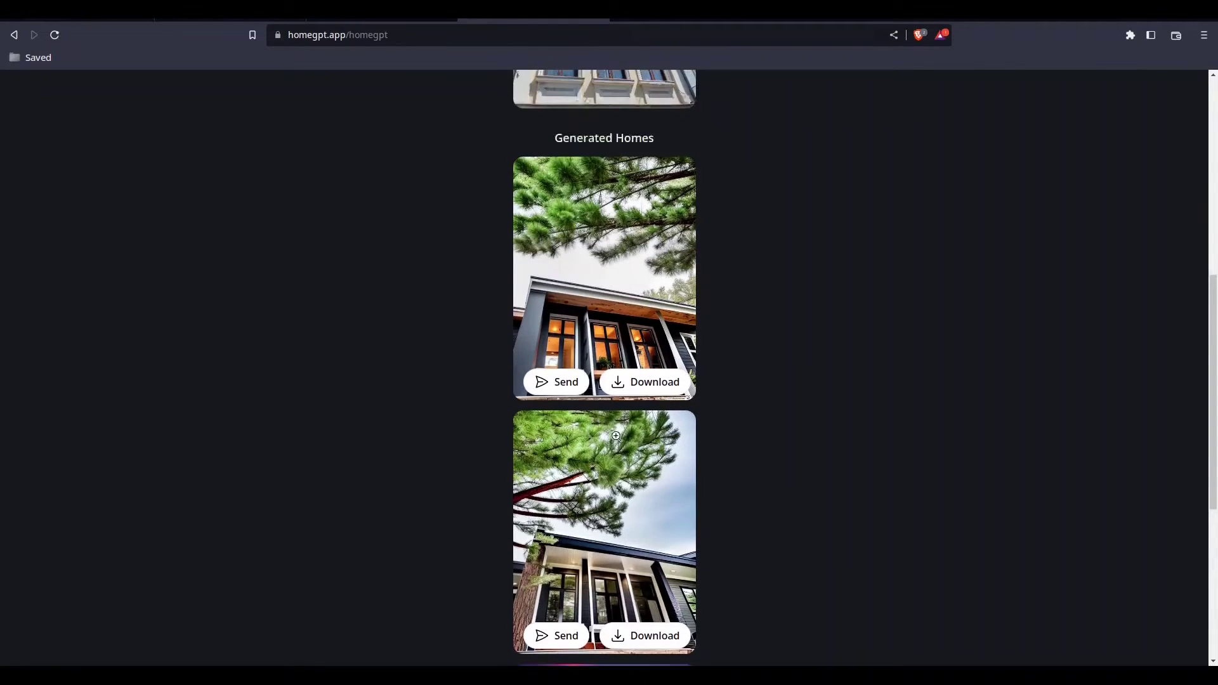
scroll(629, 434, down, 3)
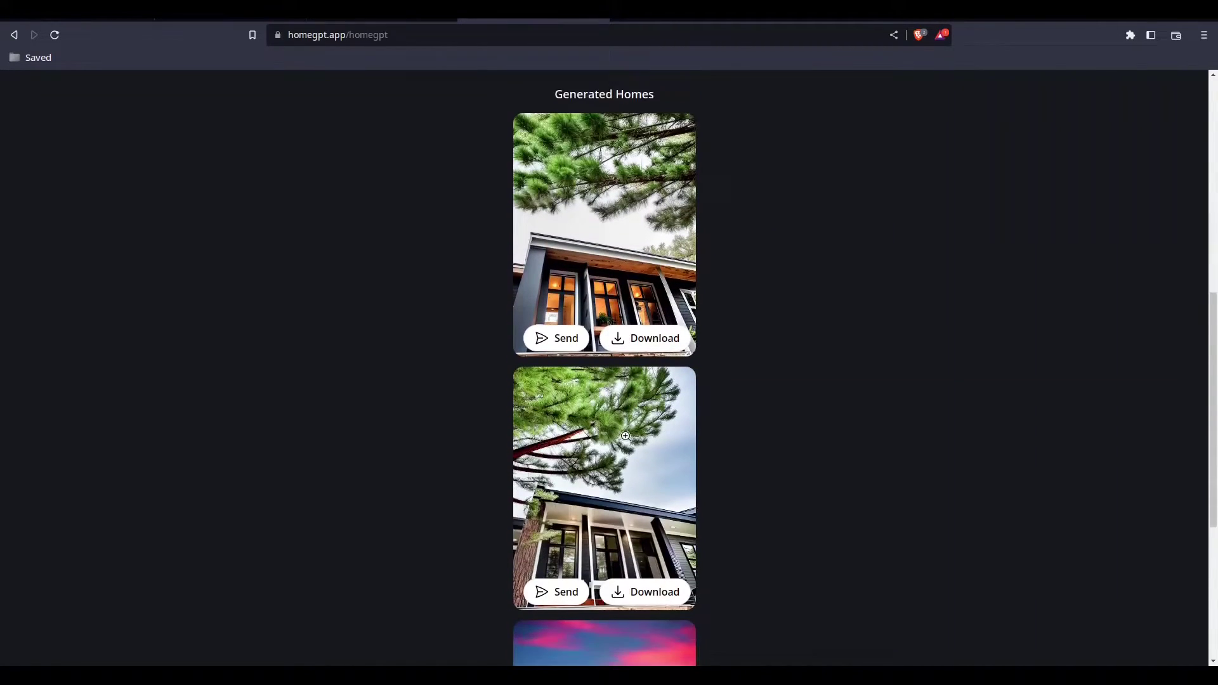
scroll(625, 422, down, 3)
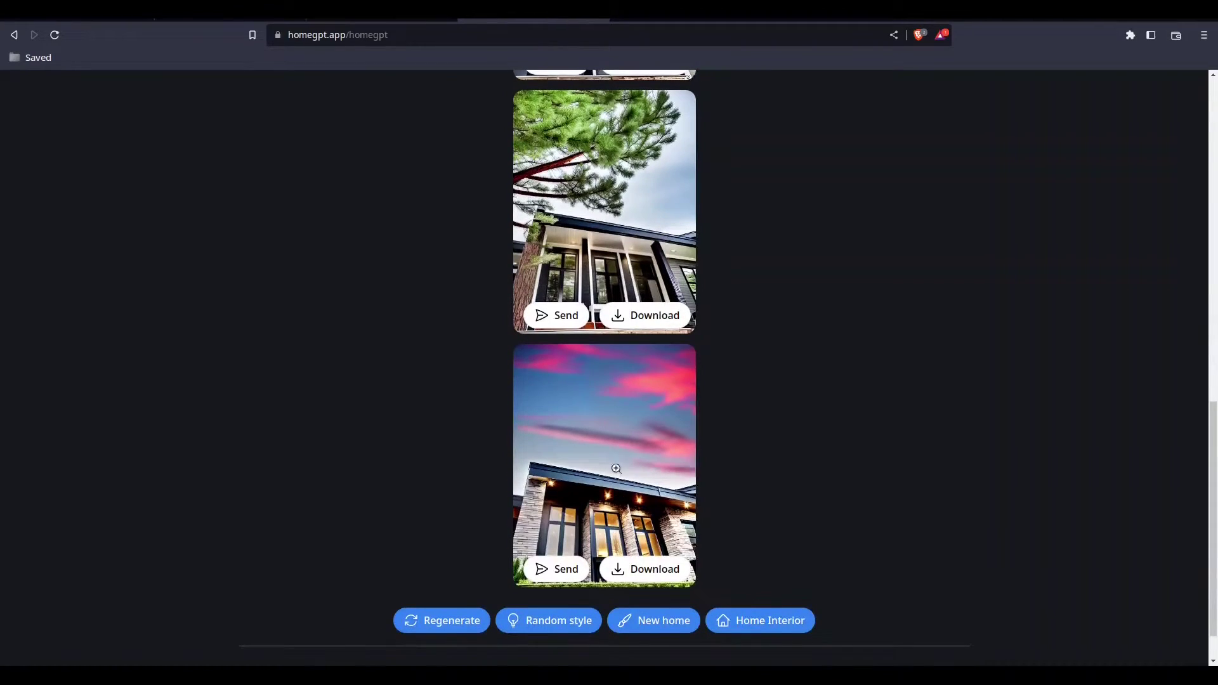
scroll(780, 264, up, 10)
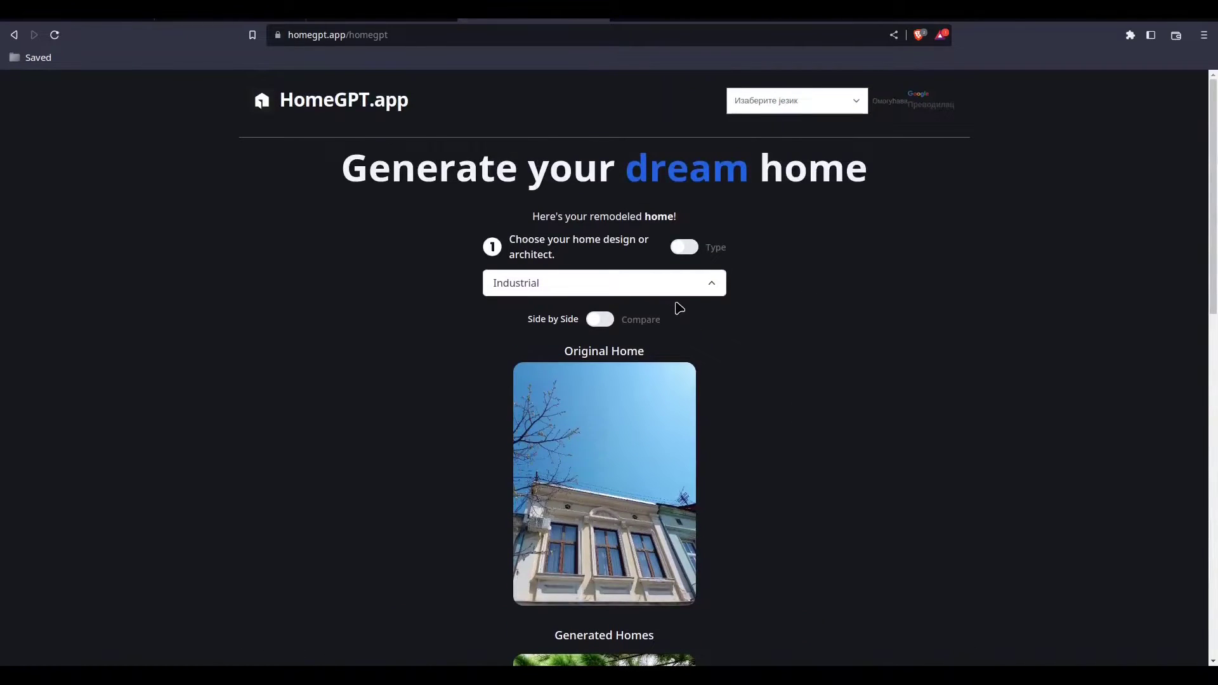
click(712, 283)
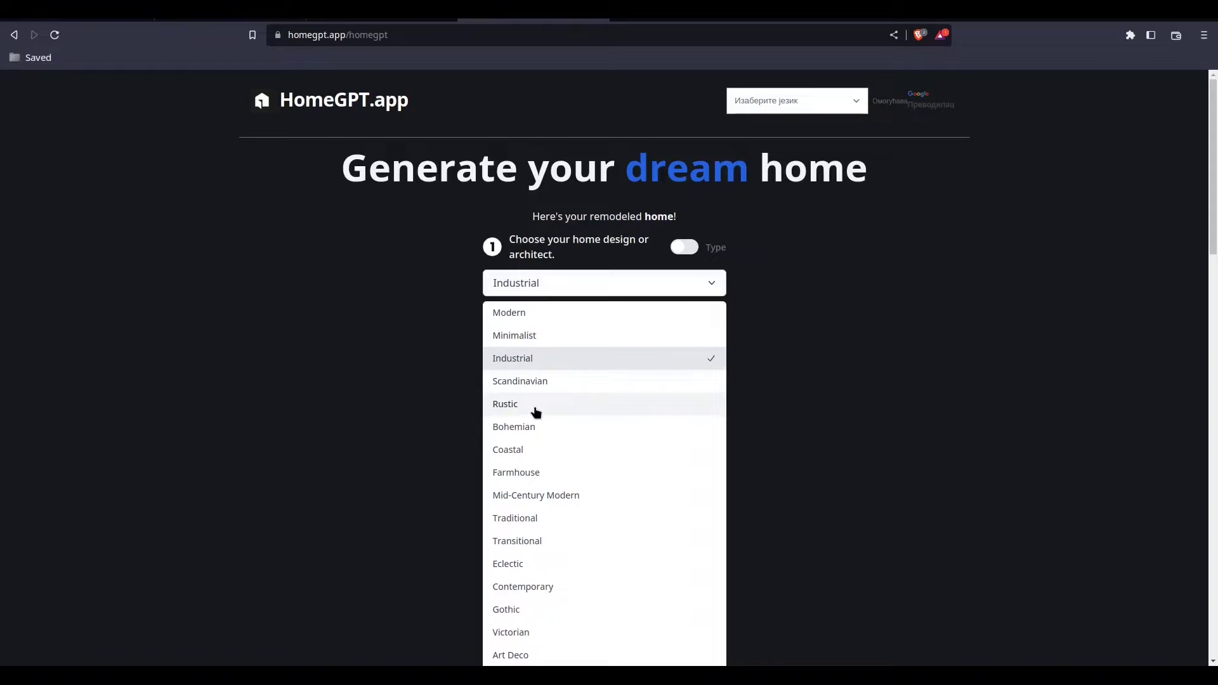
click(785, 392)
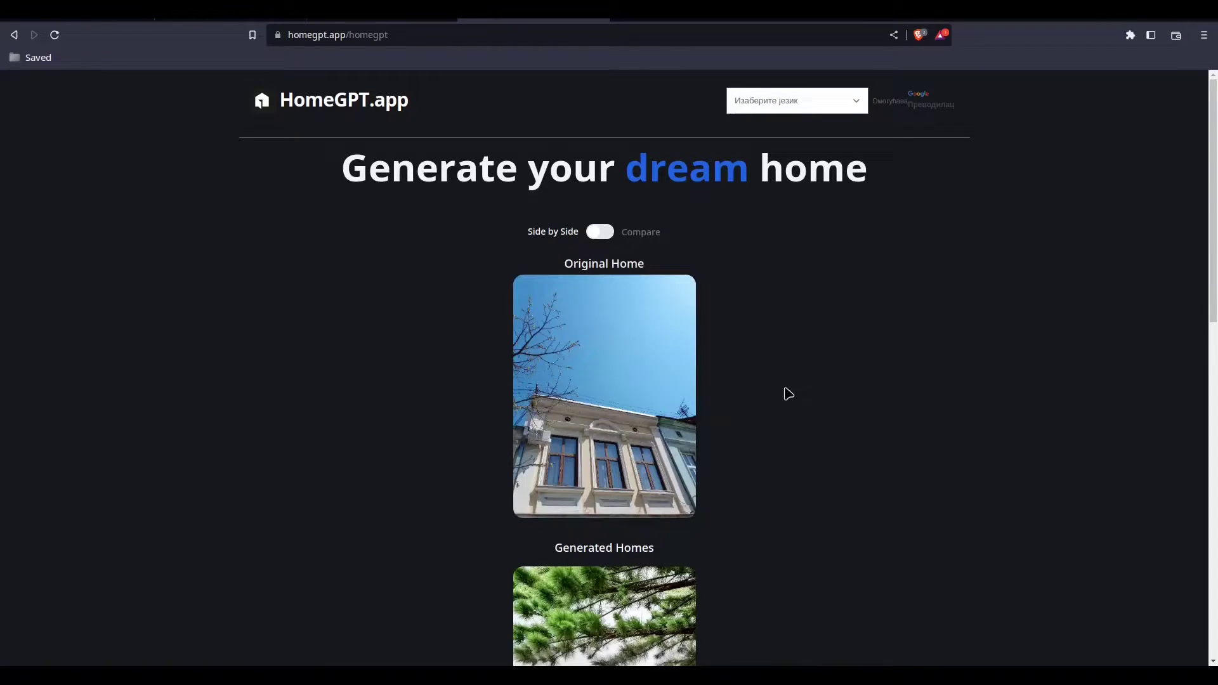
scroll(787, 392, down, 10)
scroll(788, 393, down, 2)
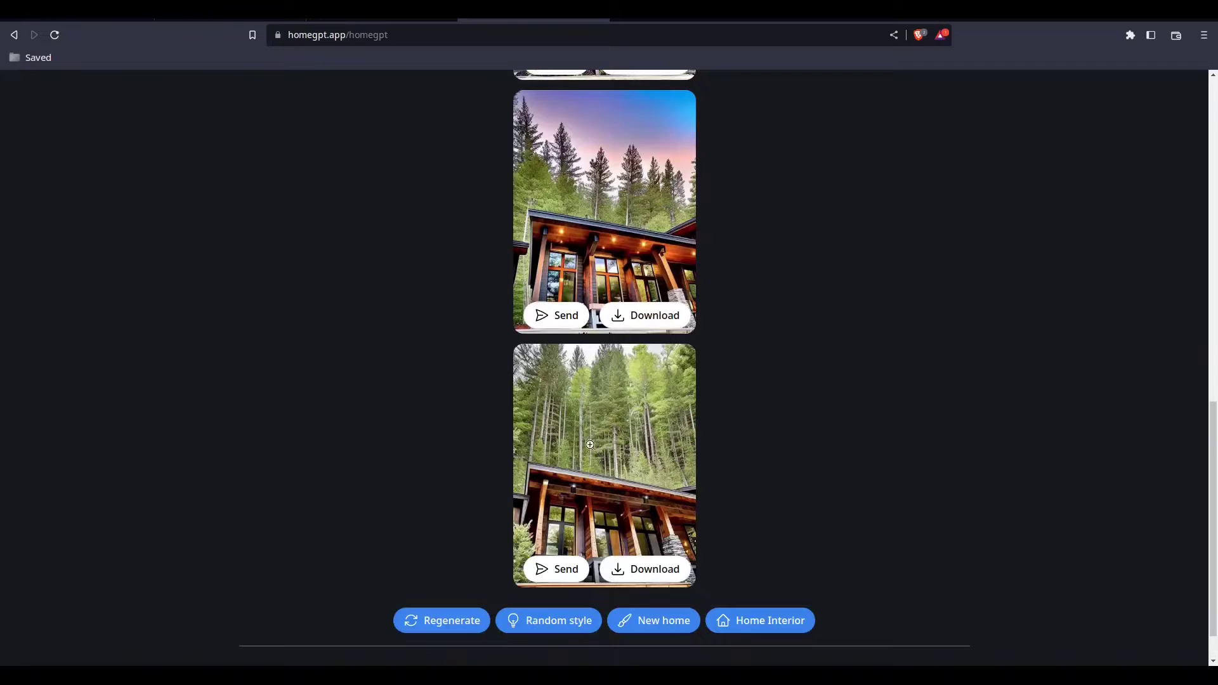
scroll(577, 485, up, 3)
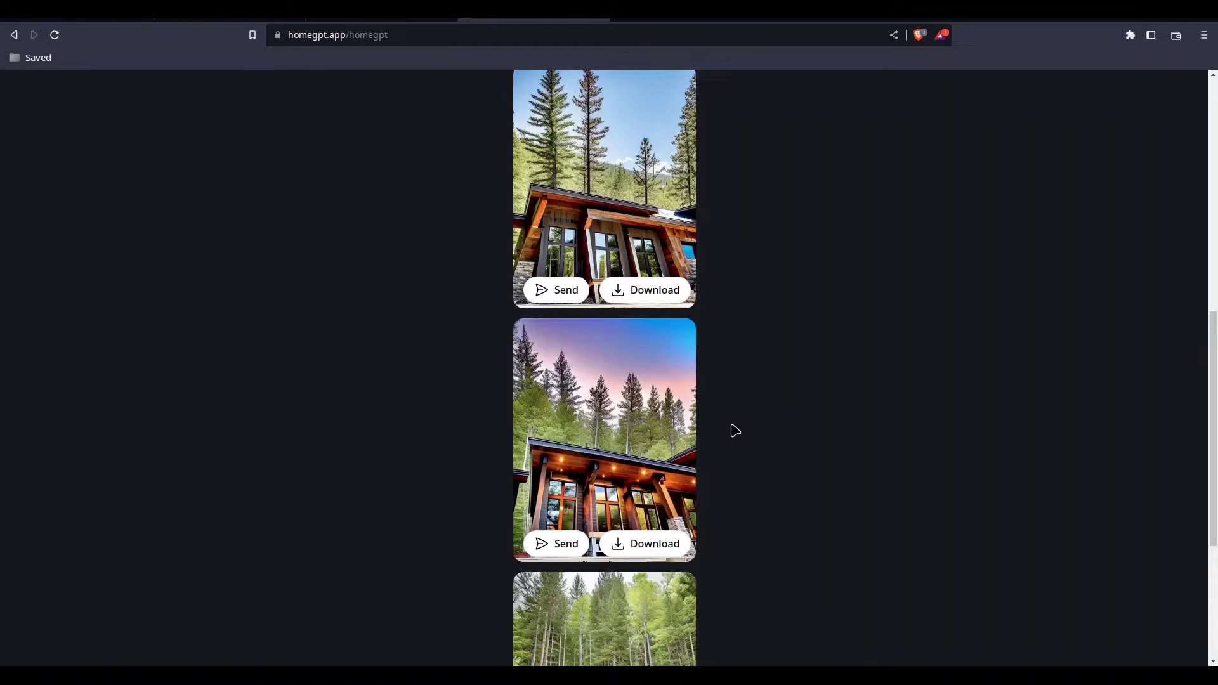
scroll(748, 402, down, 4)
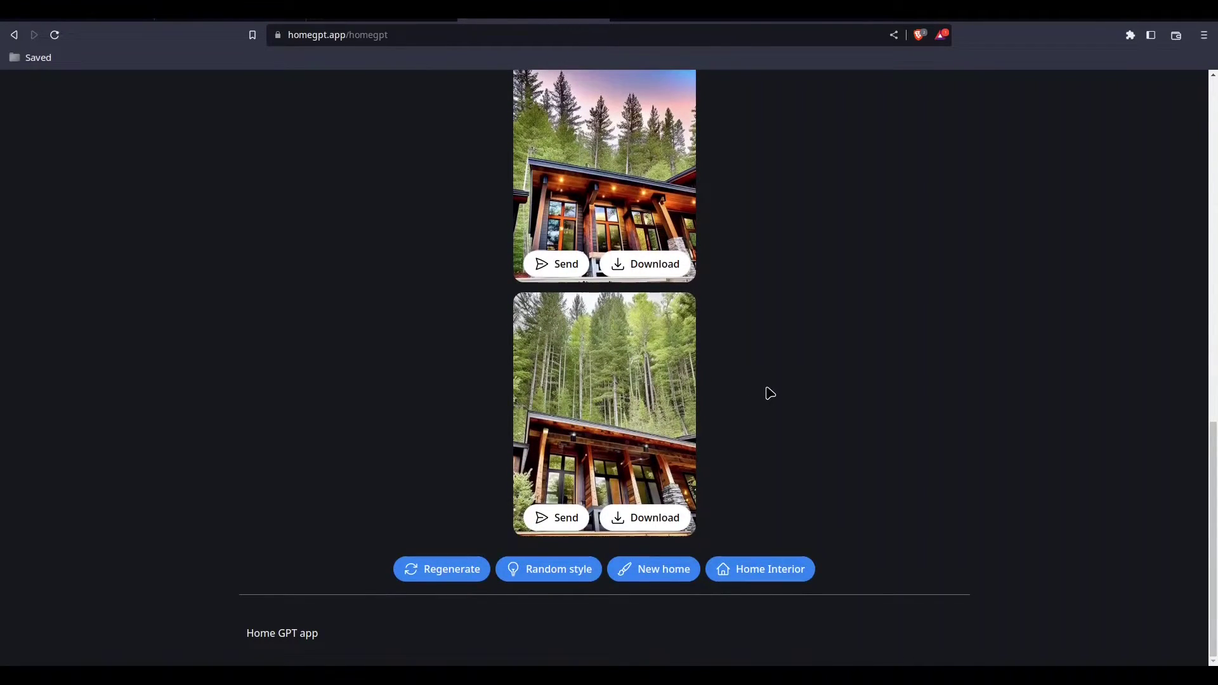
scroll(770, 393, up, 10)
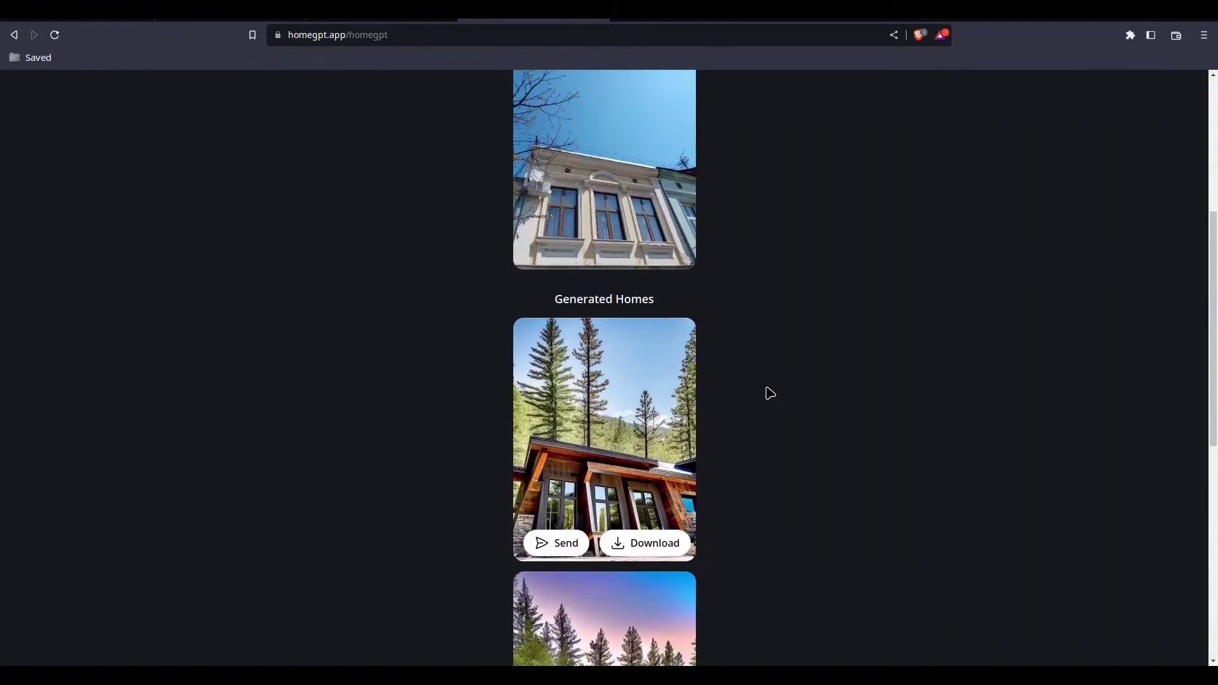
scroll(794, 378, up, 2)
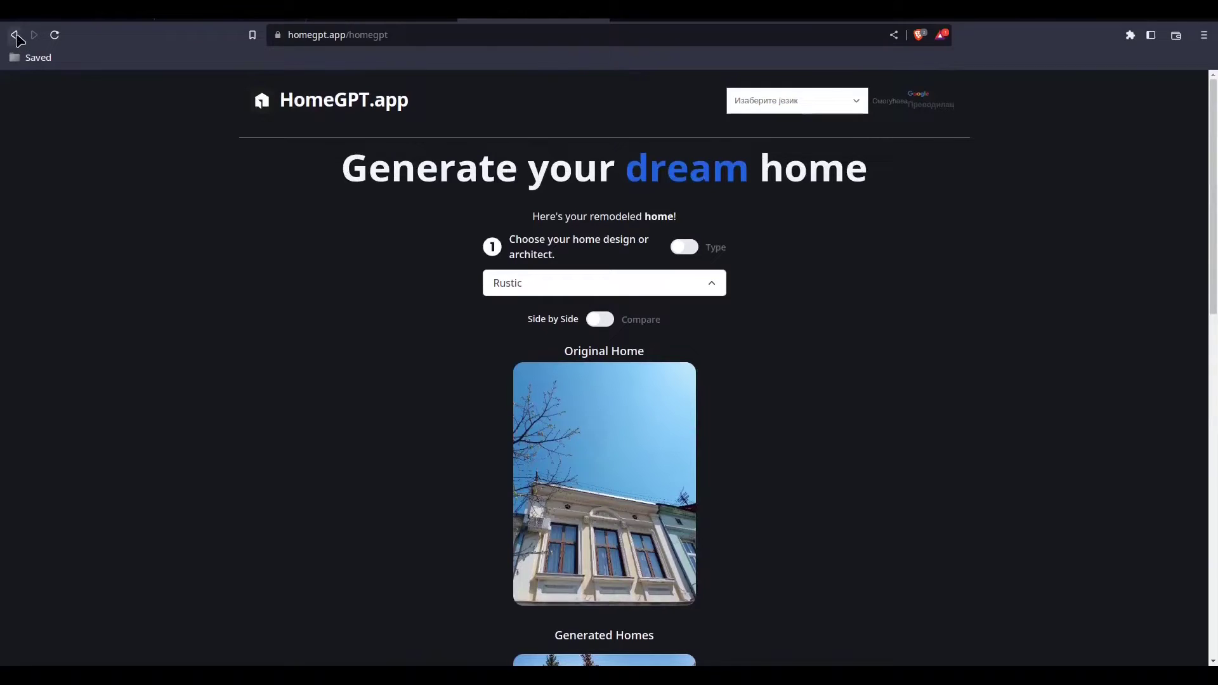
Start the room designer and upload the living-room photo for a Modern Living Room redesign.
click(14, 35)
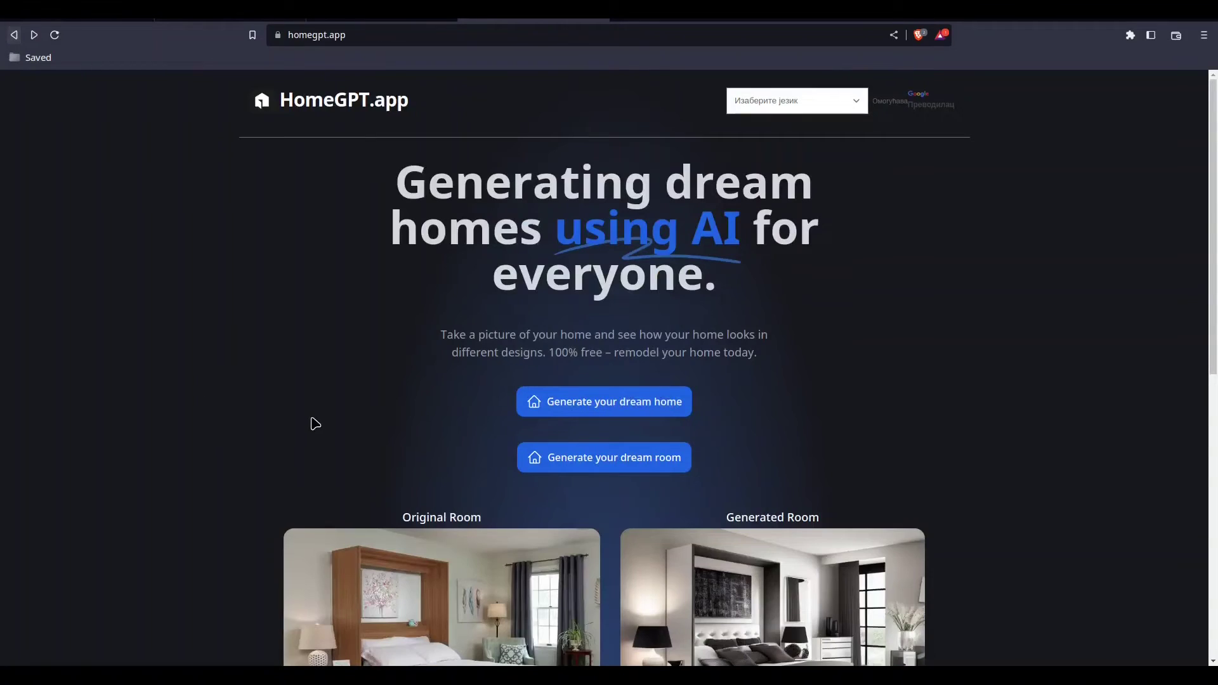
click(620, 465)
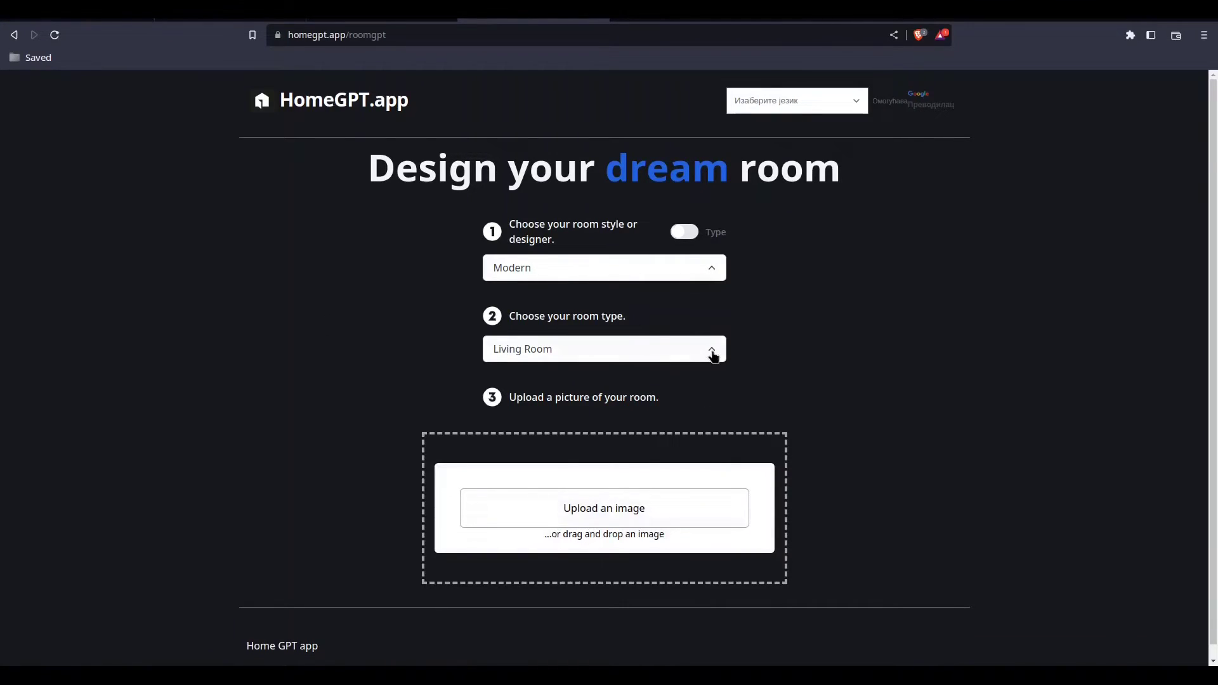
click(26, 297)
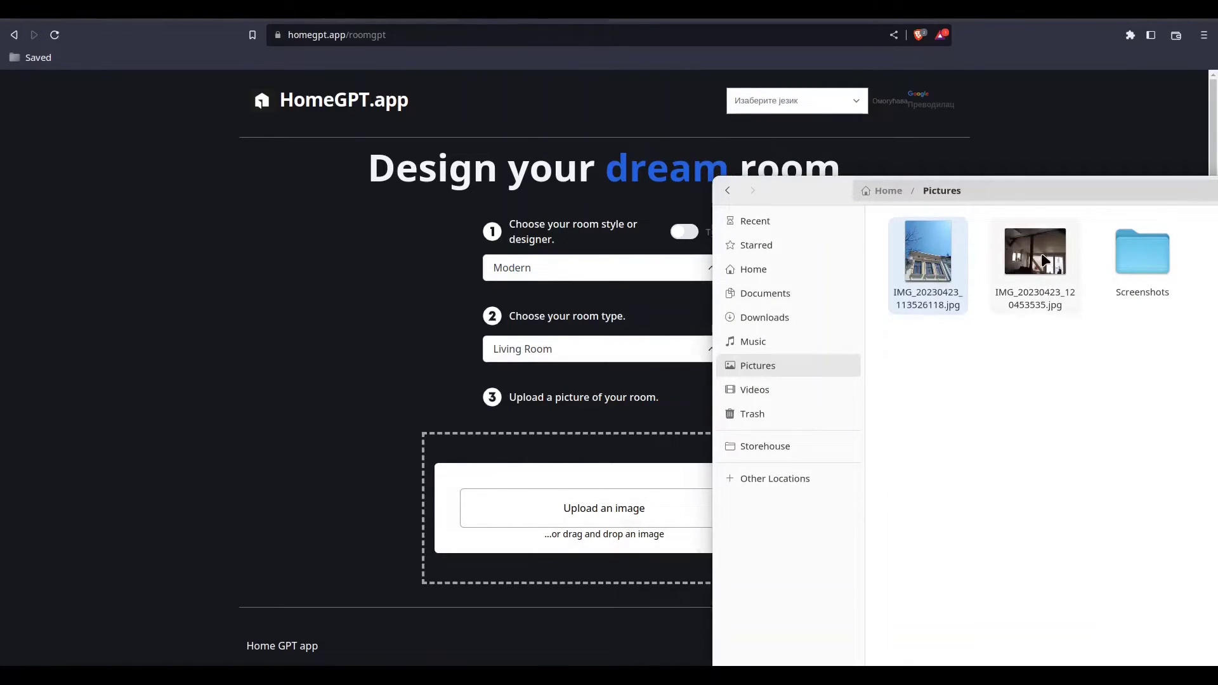
drag(1031, 270, 593, 517)
scroll(941, 462, down, 3)
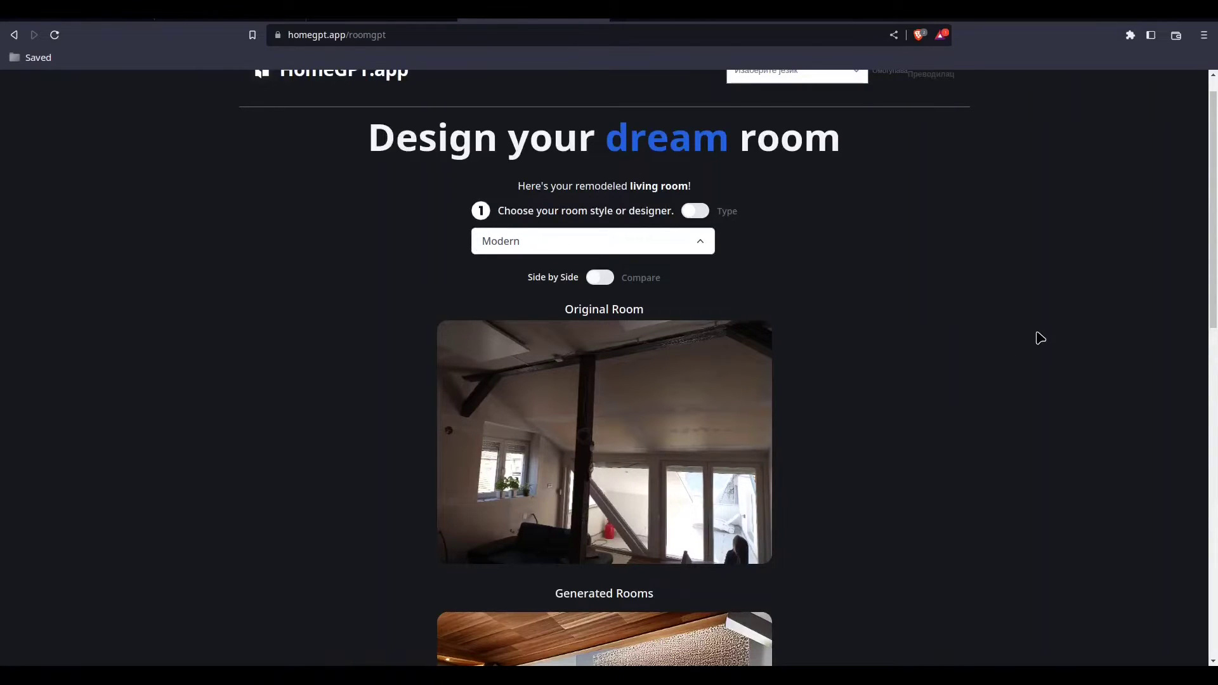
scroll(1003, 358, down, 5)
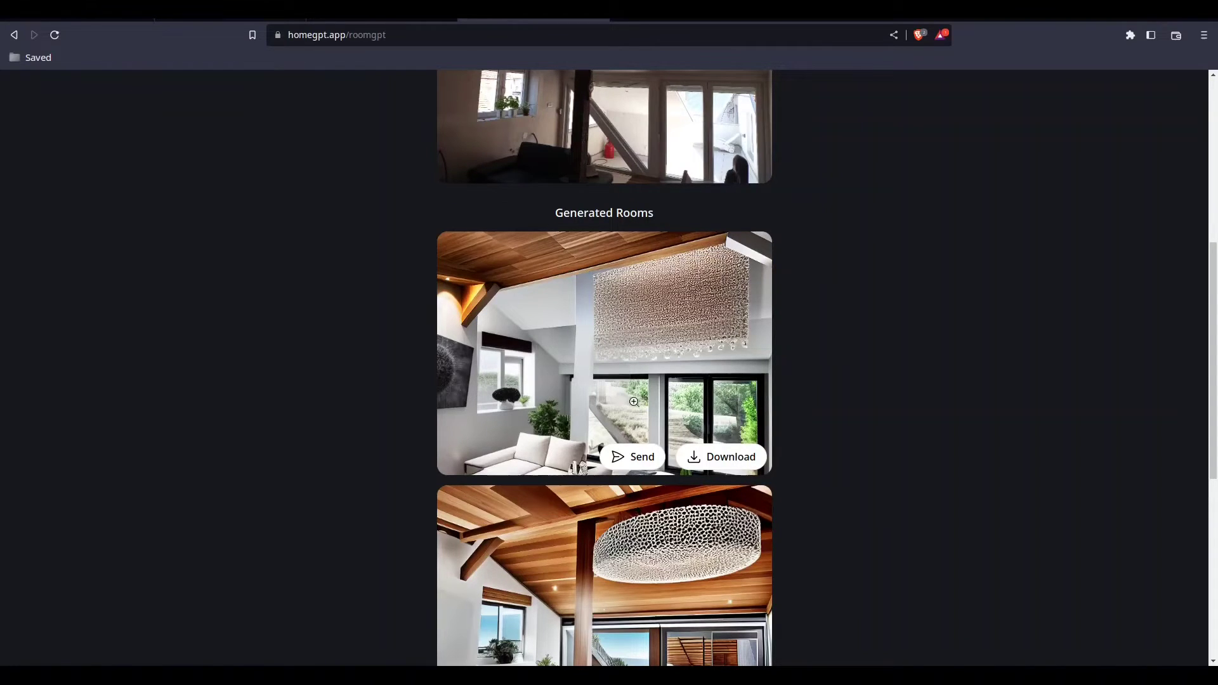
scroll(686, 381, down, 2)
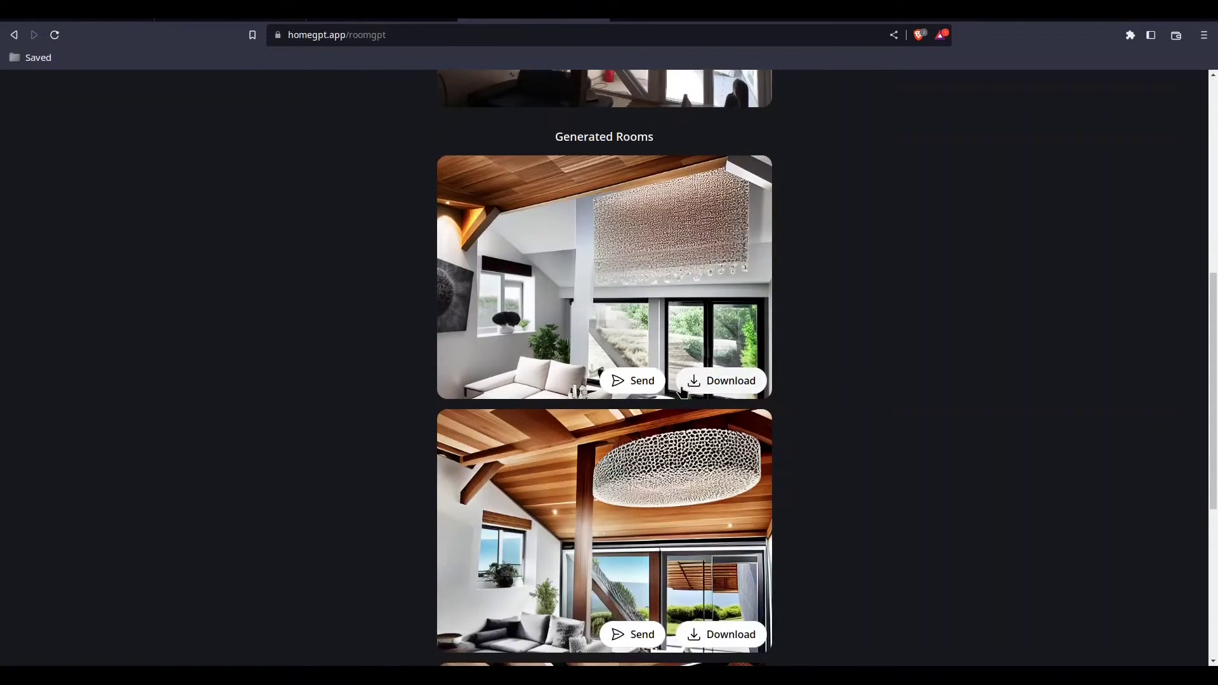
scroll(674, 388, down, 1)
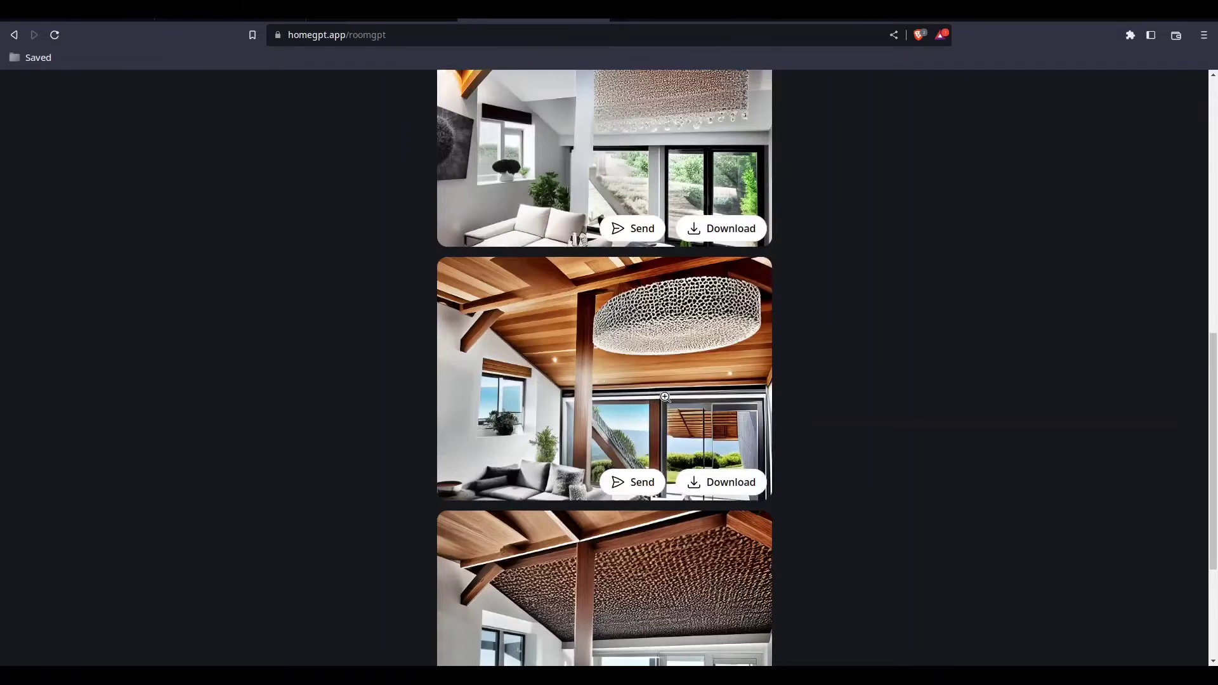
scroll(665, 397, down, 3)
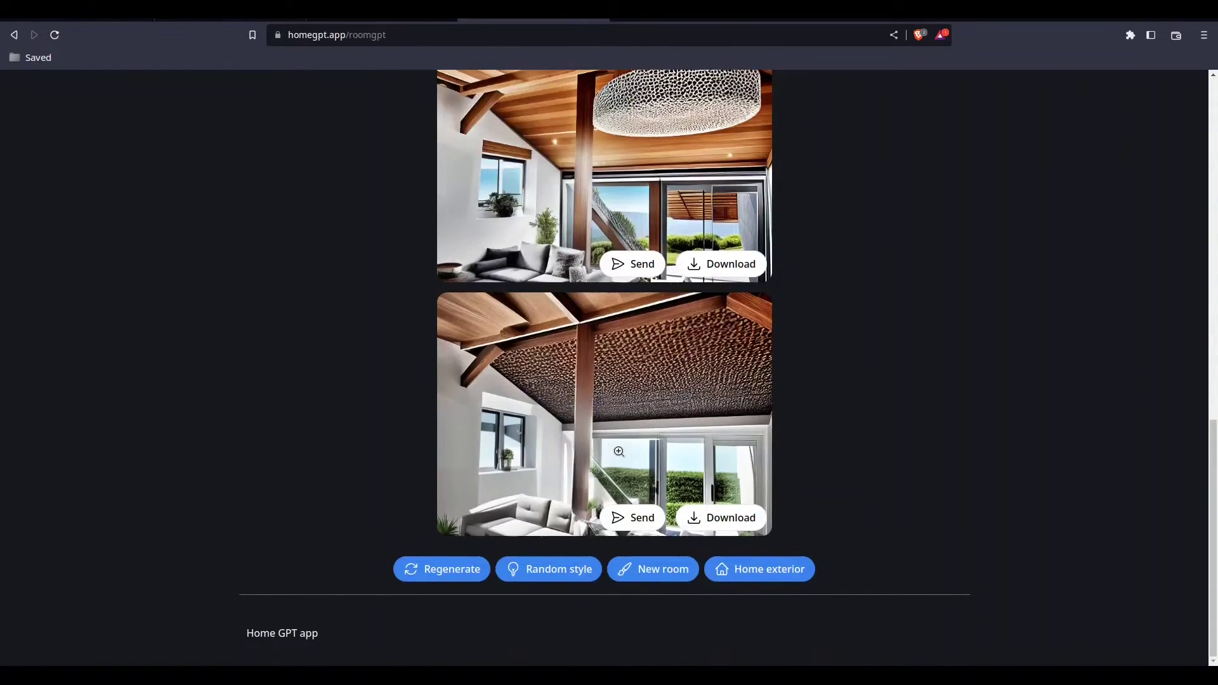
scroll(902, 394, up, 10)
scroll(853, 443, down, 5)
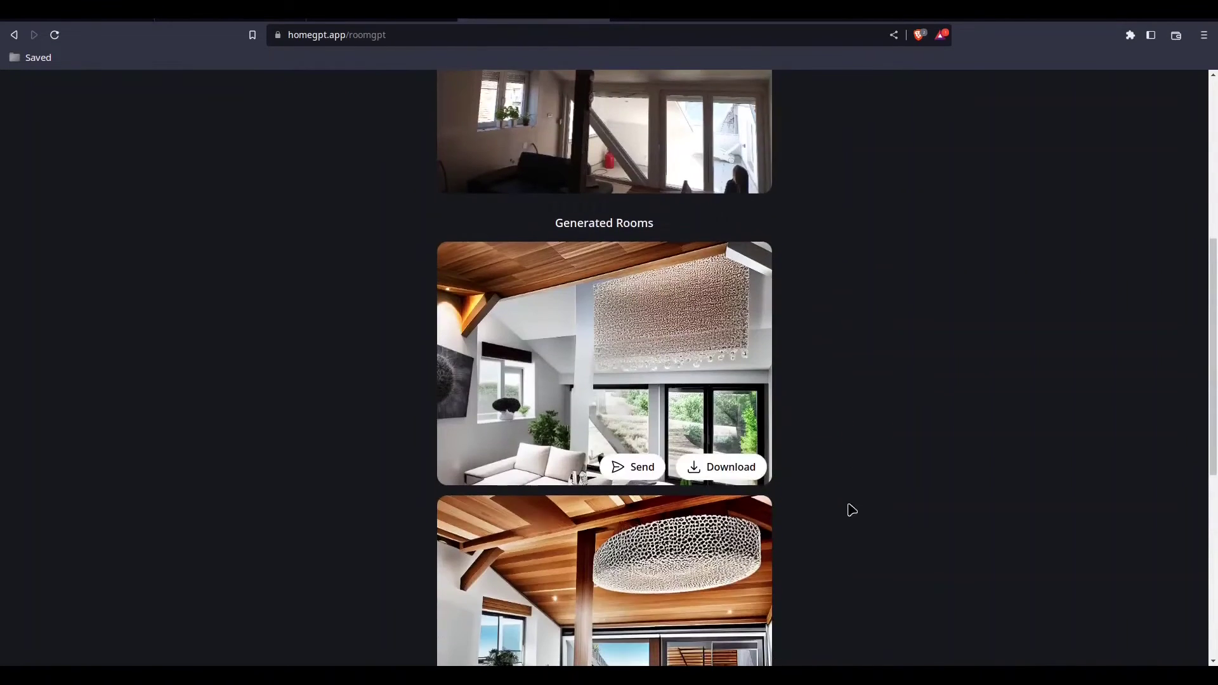
scroll(607, 439, down, 5)
scroll(645, 485, up, 1)
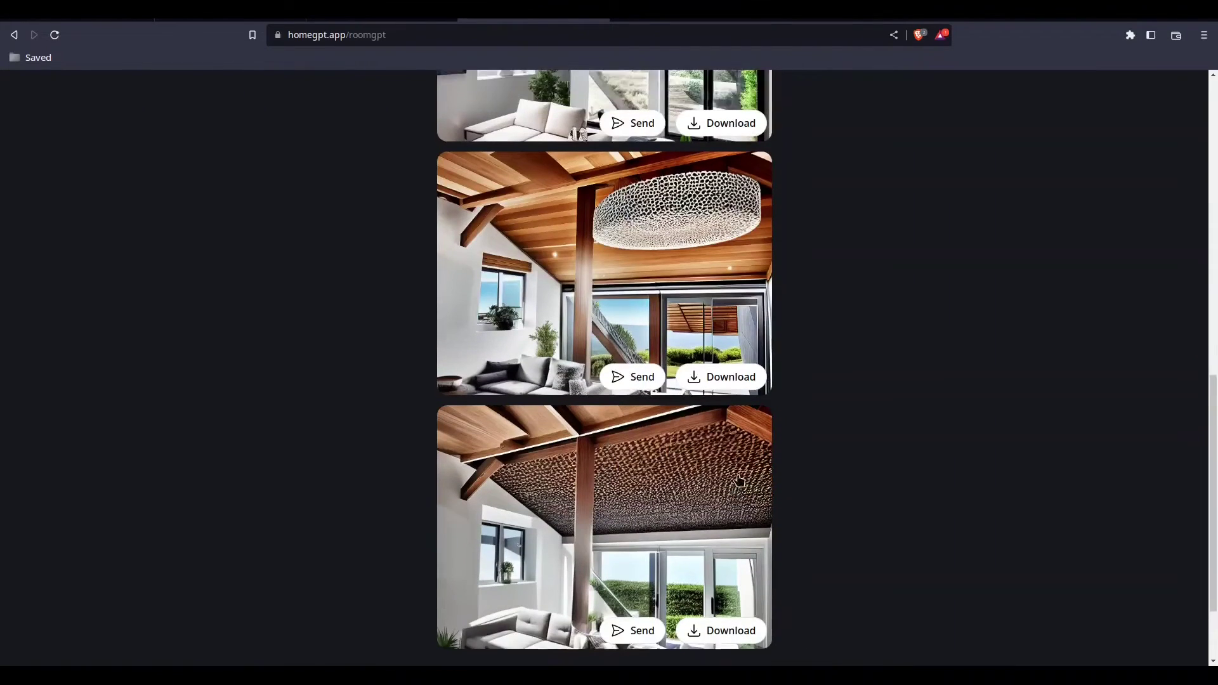
scroll(739, 481, up, 10)
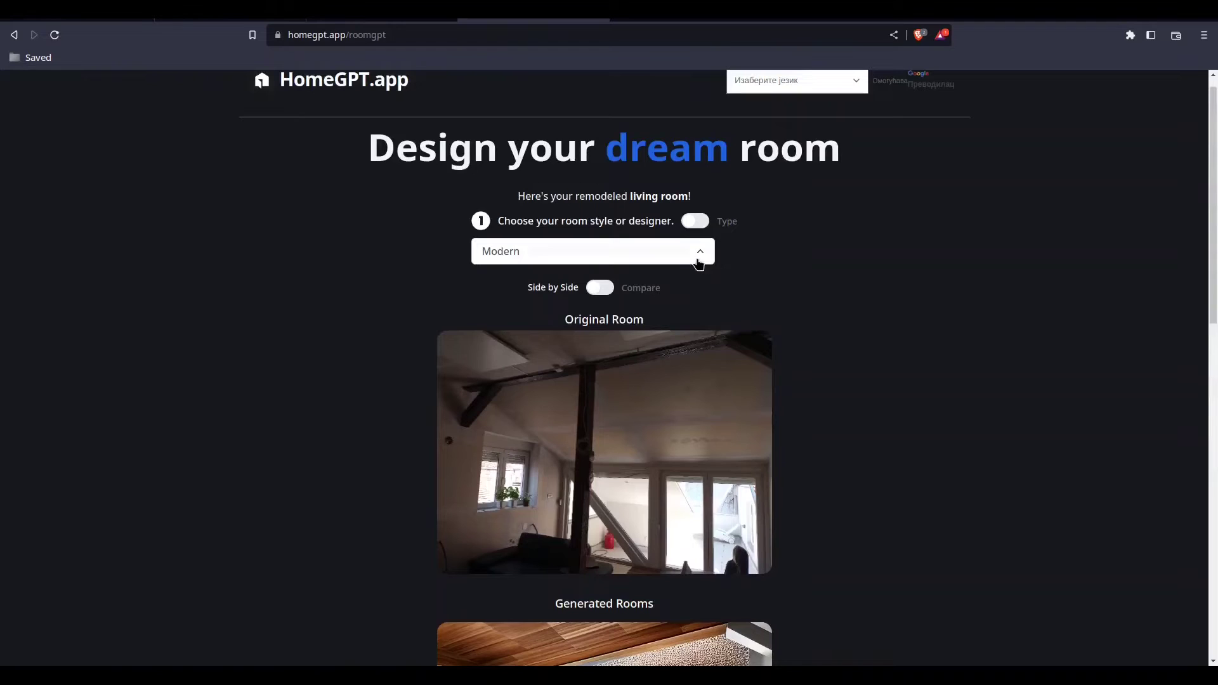
Switch the room style to Cyberpunk and review the three dark city-skyline living-room renders.
click(698, 264)
click(504, 373)
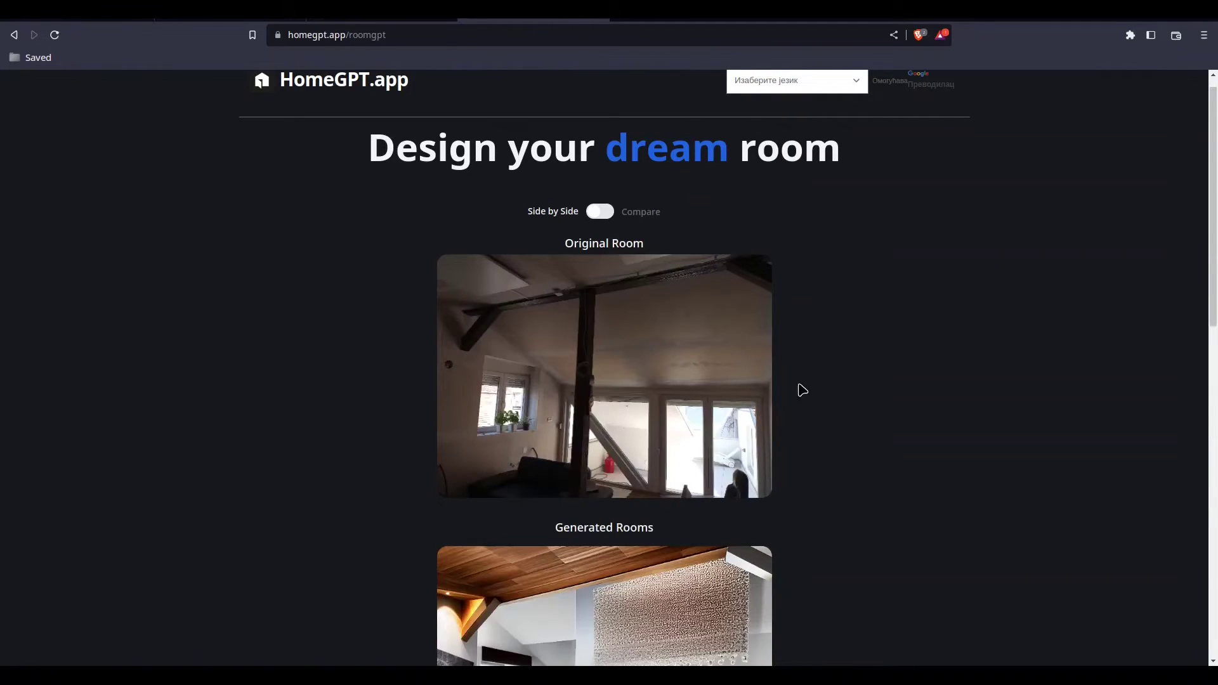
scroll(827, 302, down, 3)
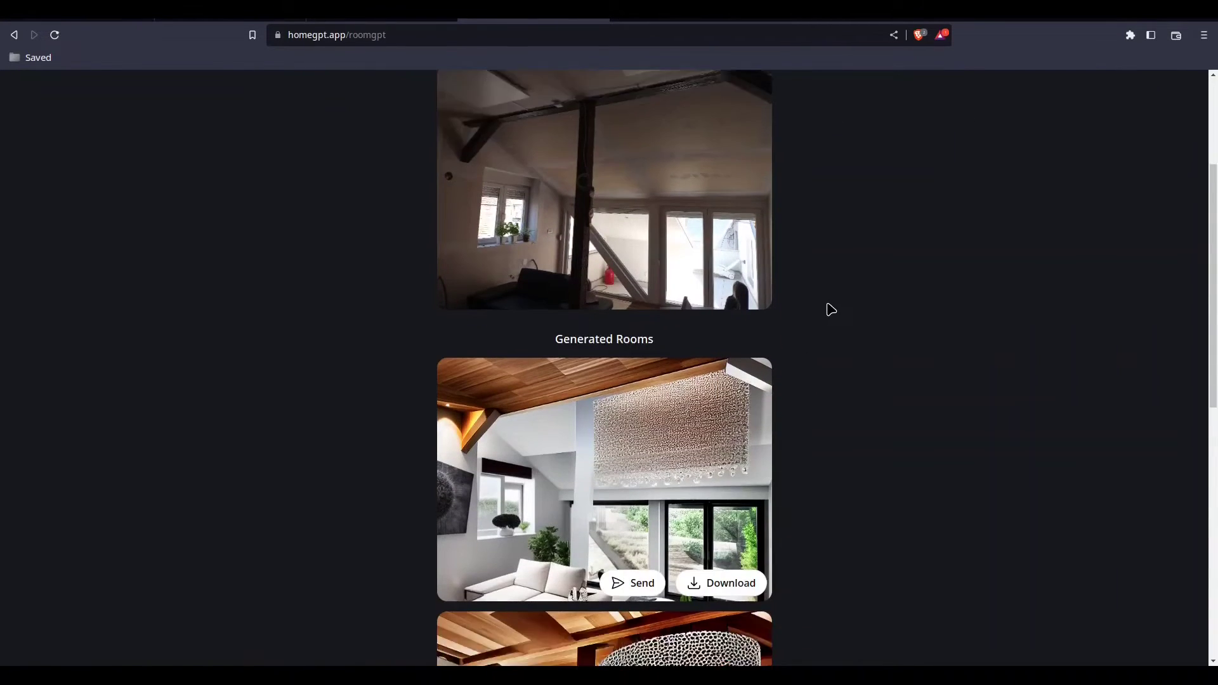
scroll(829, 309, down, 8)
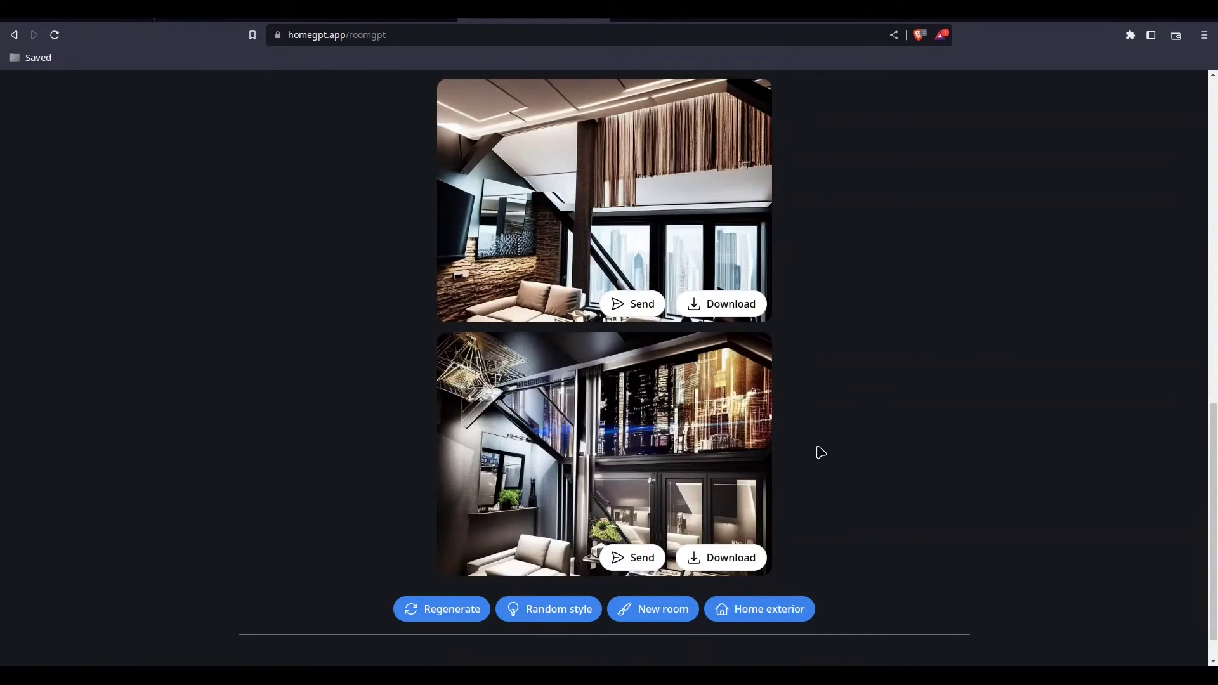
scroll(818, 453, up, 4)
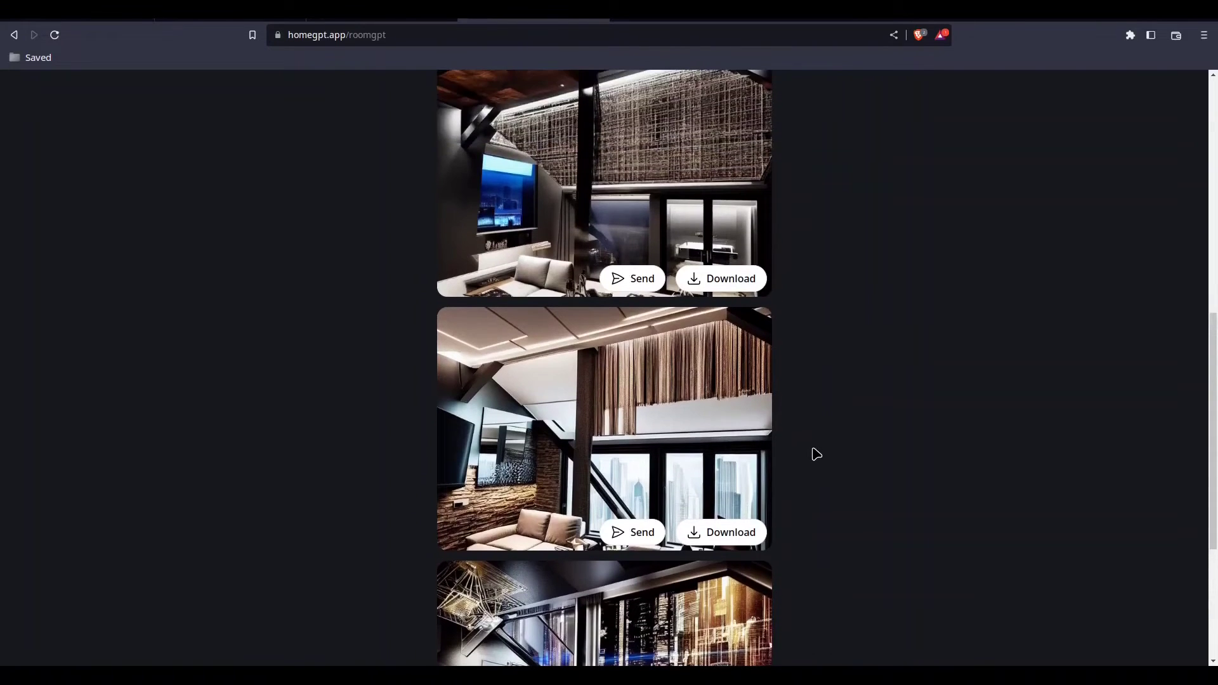
scroll(817, 454, up, 1)
scroll(817, 453, down, 4)
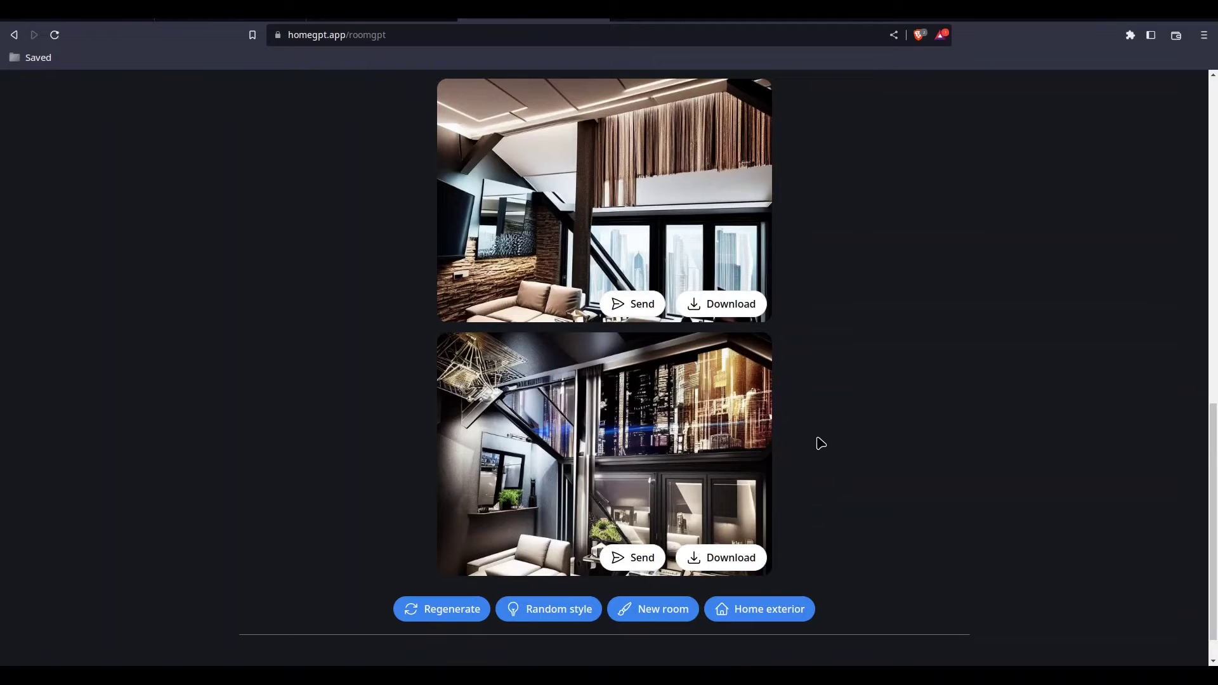
scroll(817, 454, up, 2)
scroll(815, 458, up, 9)
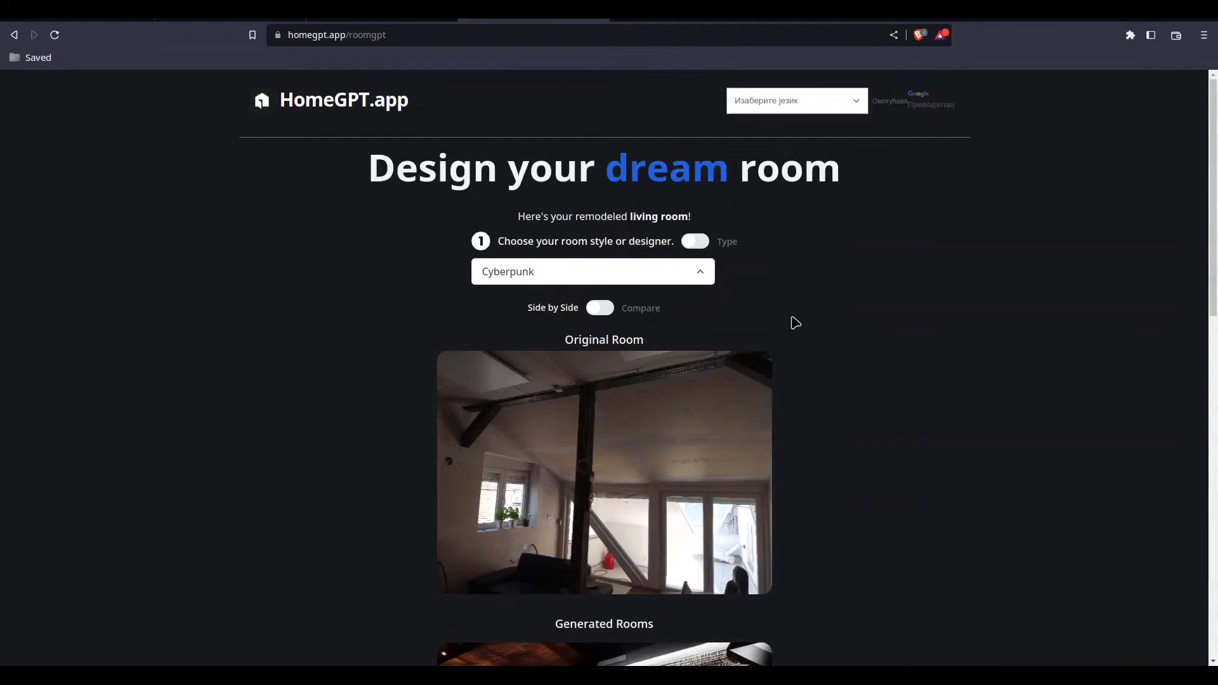
Choose the Tropical room style and view the renders with woven ceilings and greenery.
click(700, 276)
scroll(571, 501, down, 2)
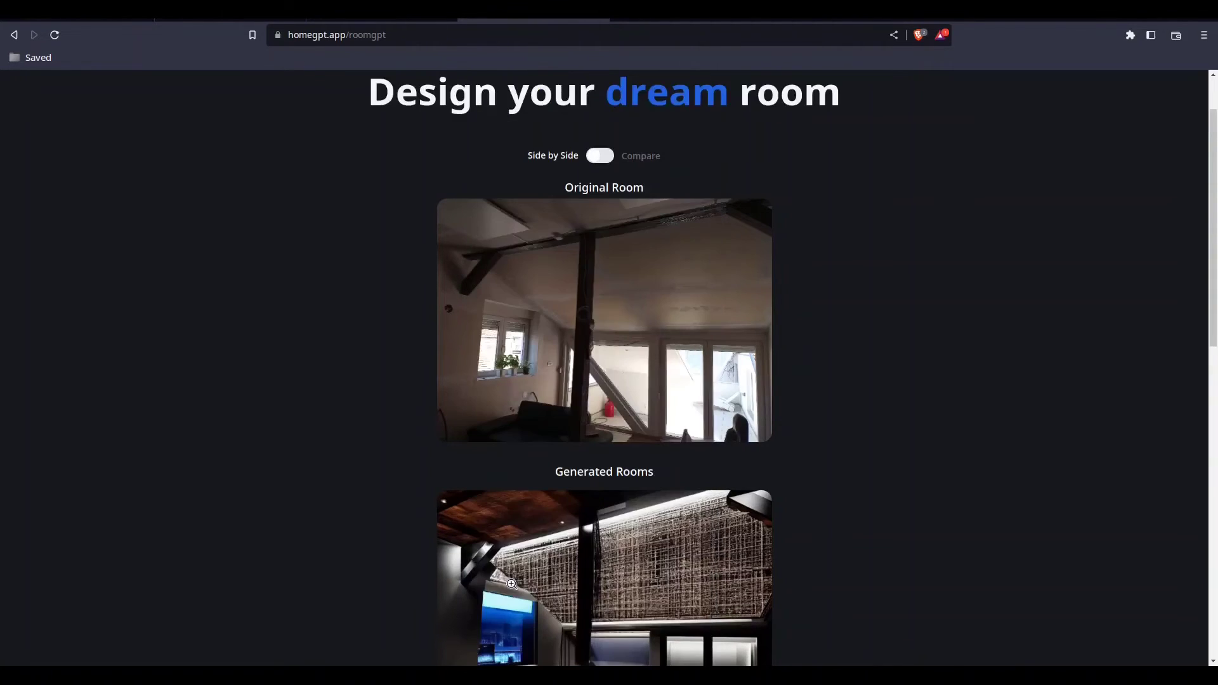
scroll(869, 357, down, 2)
scroll(869, 357, down, 9)
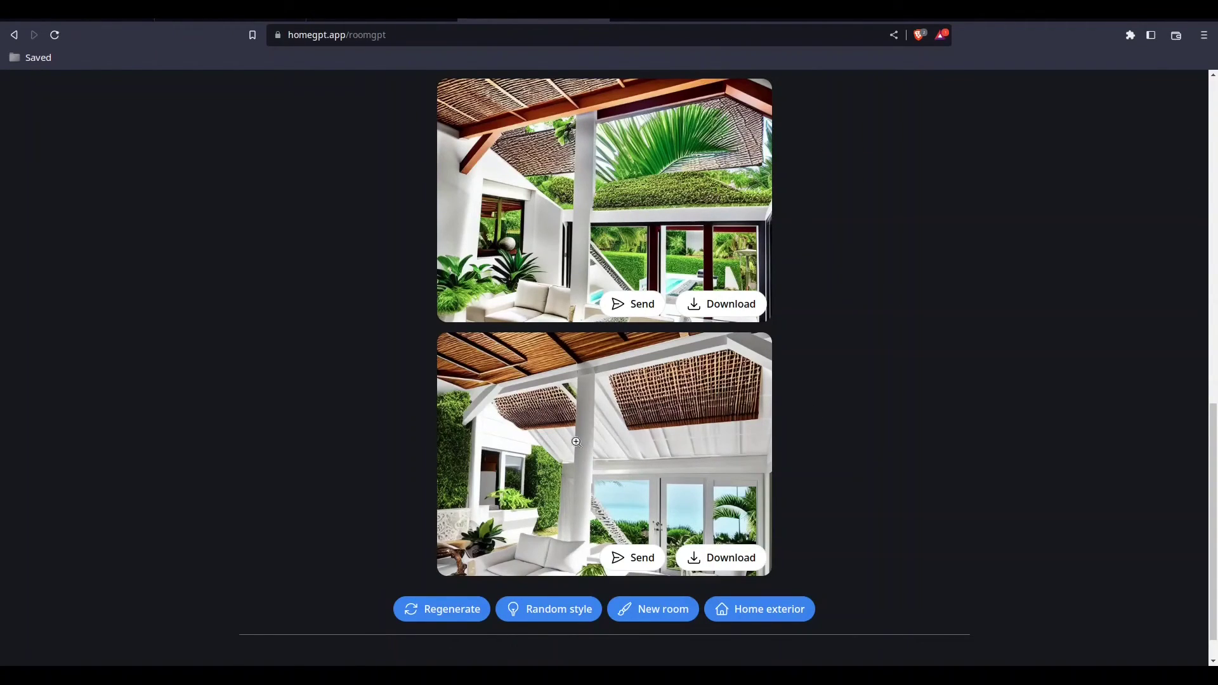
scroll(625, 414, down, 1)
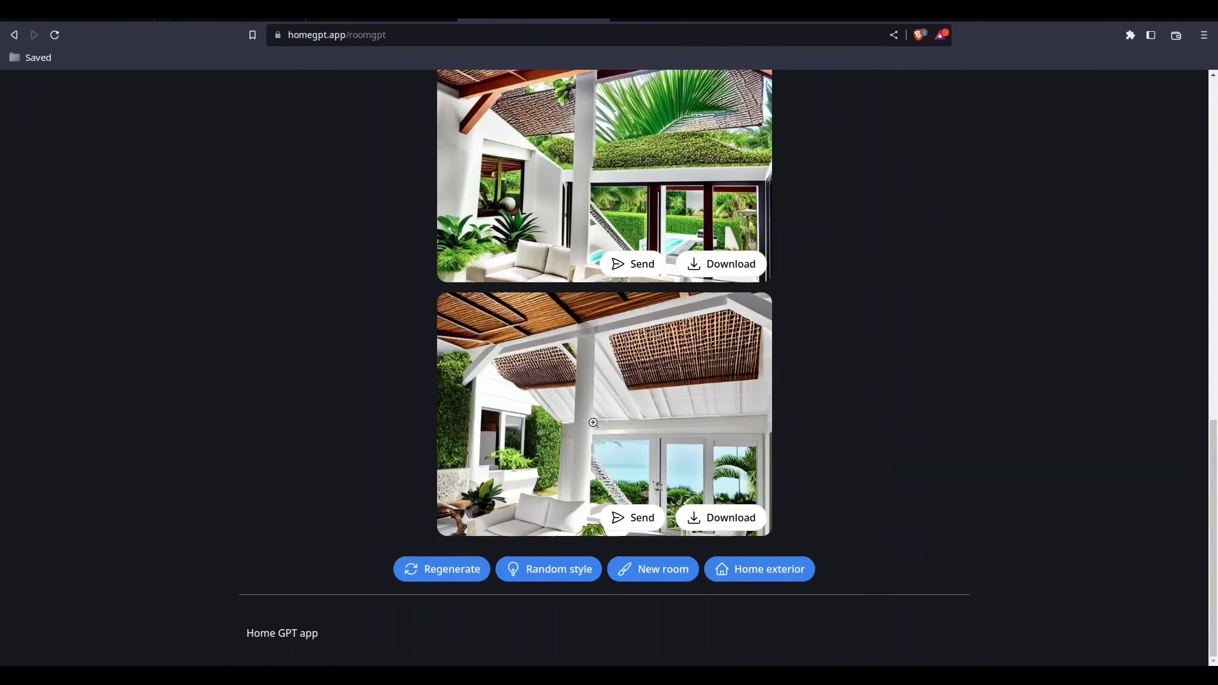
scroll(595, 426, up, 5)
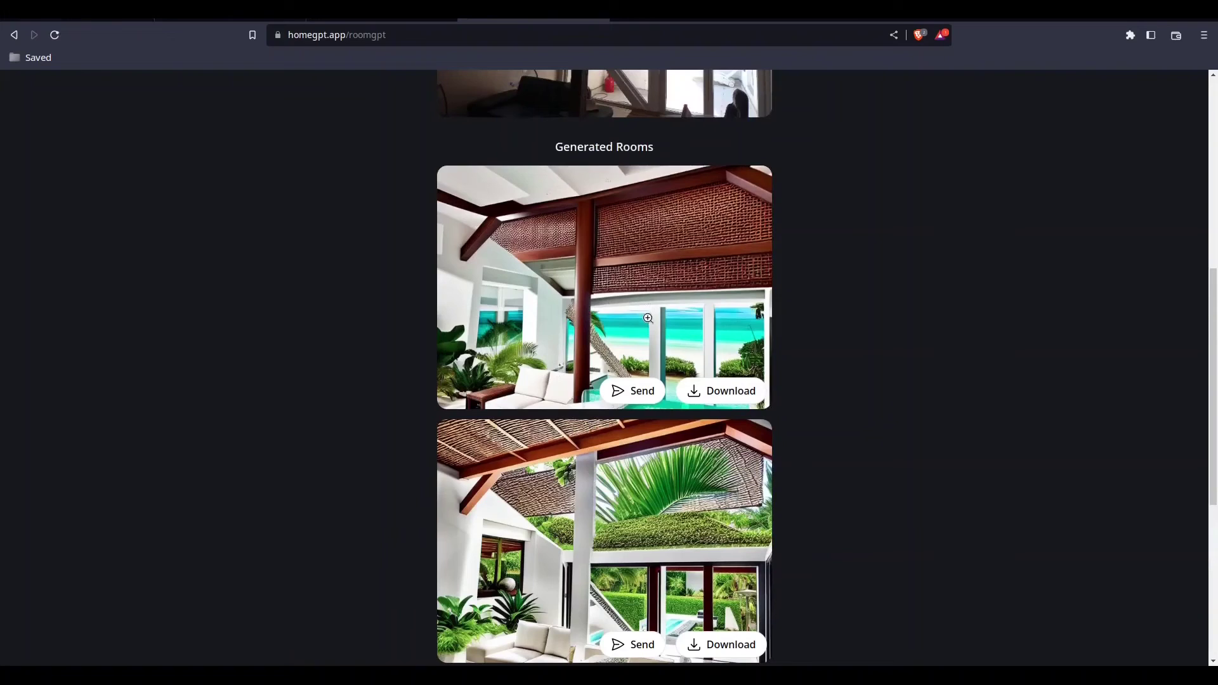